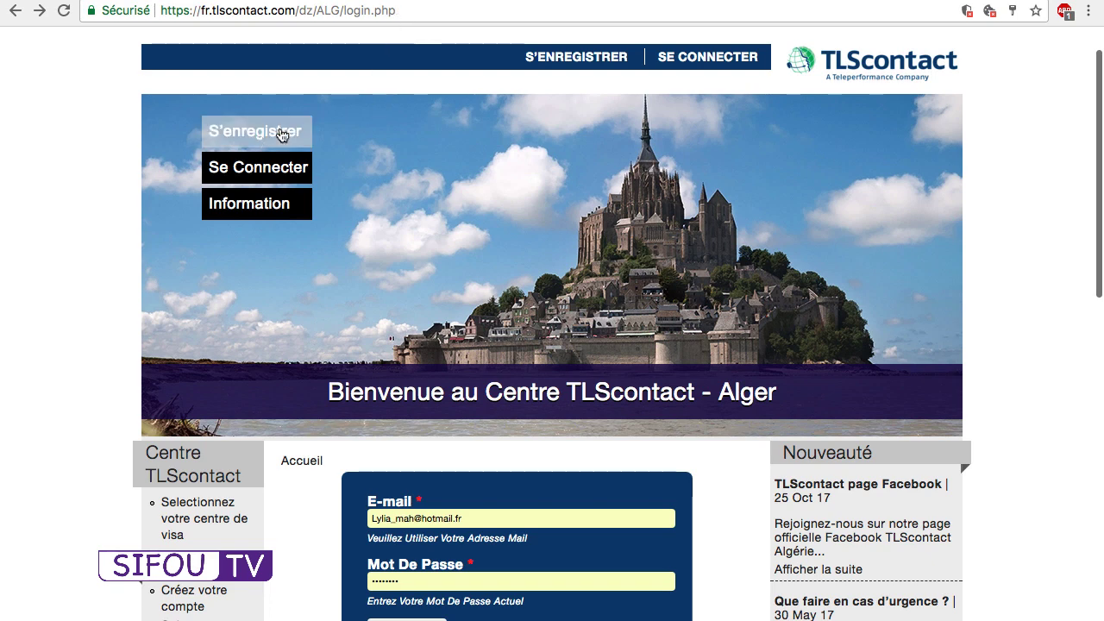
Open the registration form and enter the Gmail address twice and a password.
left_click(242, 142)
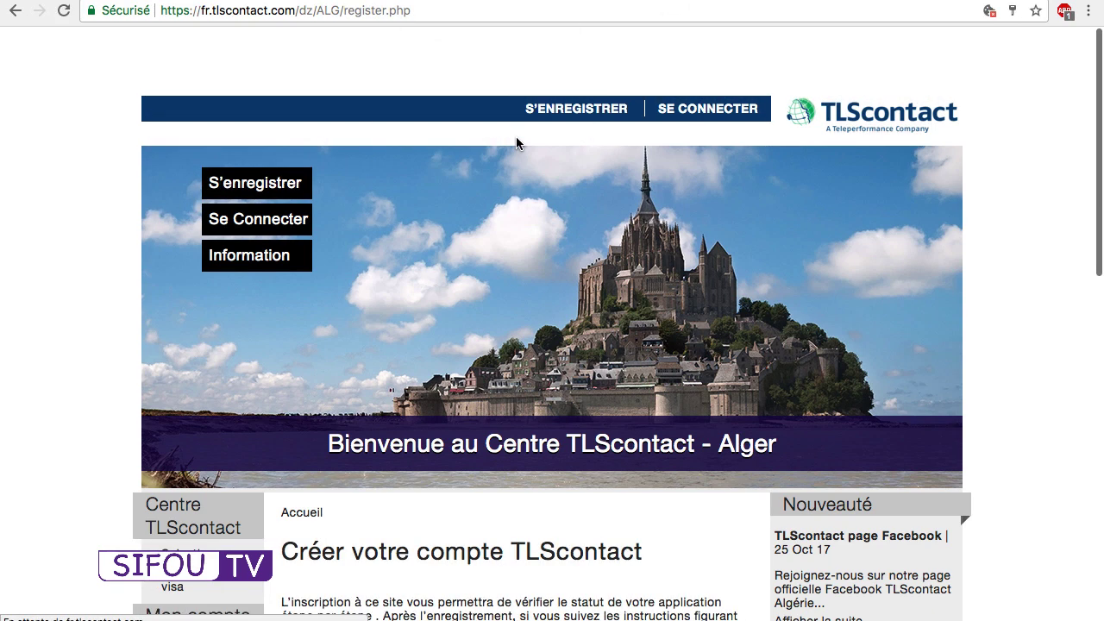
scroll(518, 143, "down", 3)
scroll(520, 230, "down", 2)
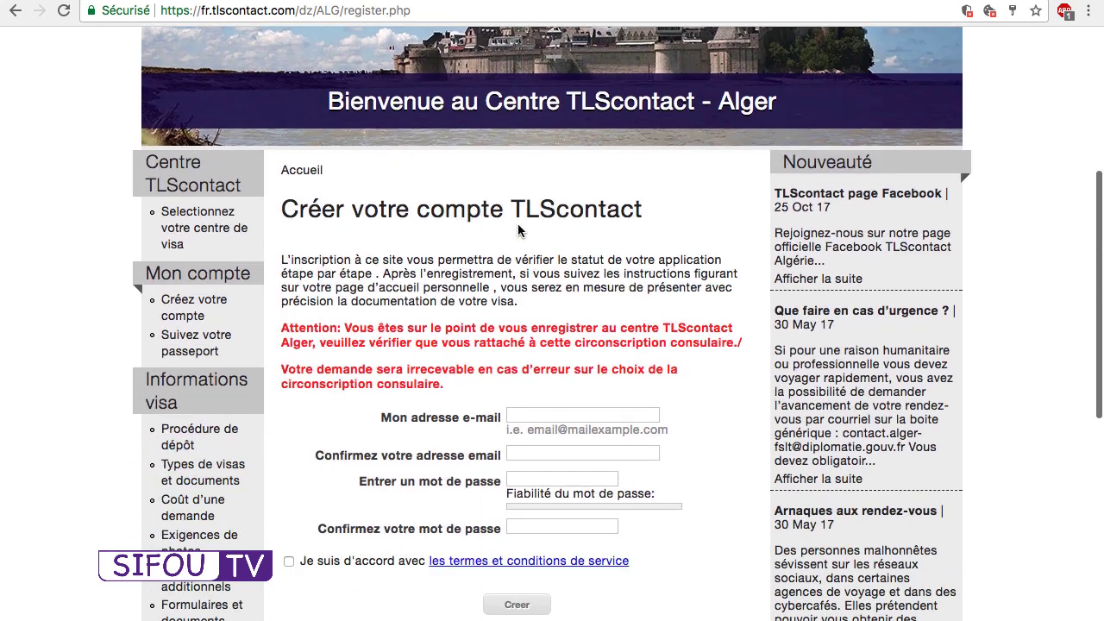
left_click(541, 417)
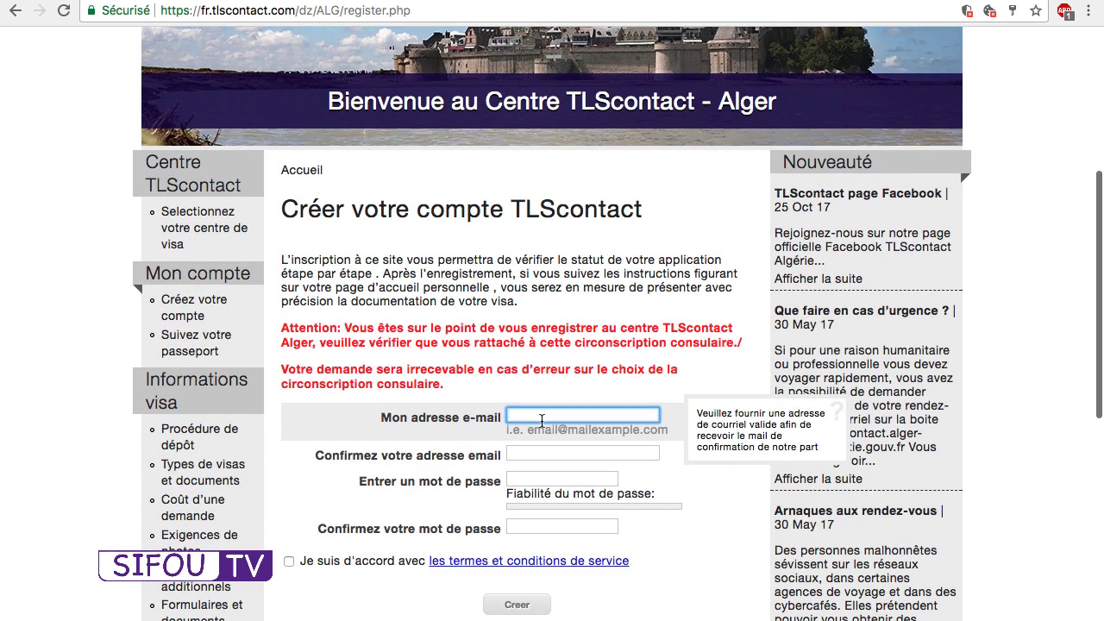
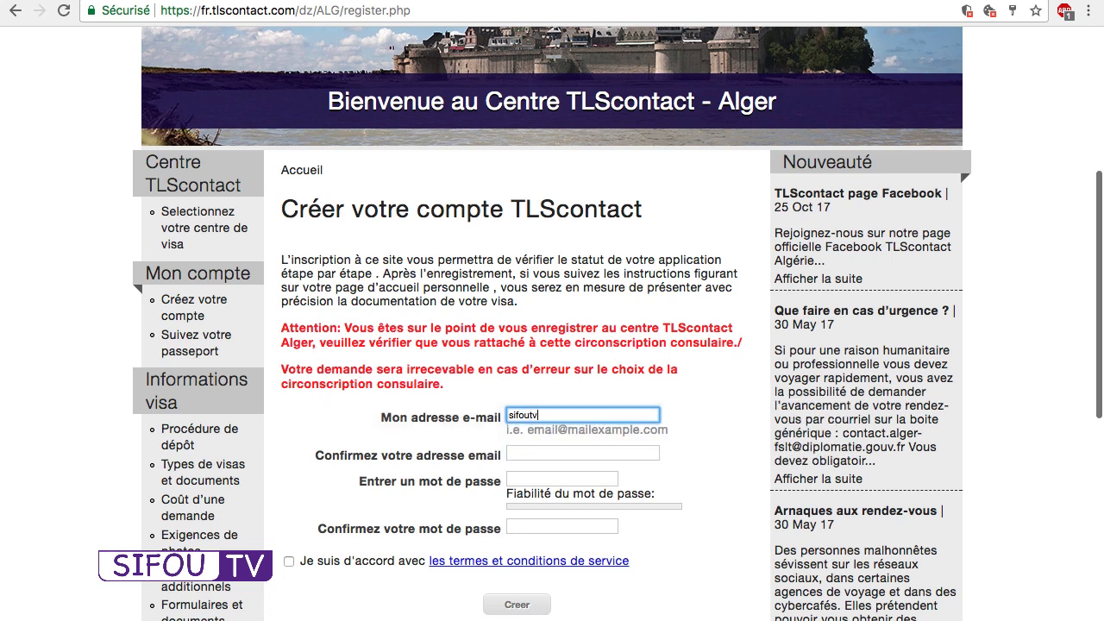
key("Tab")
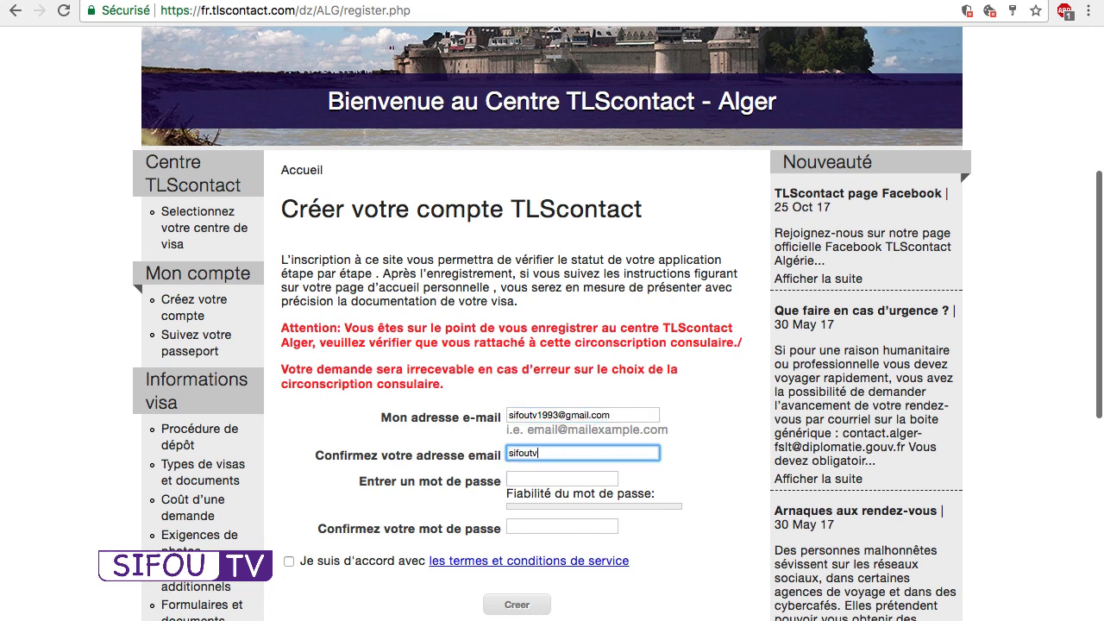
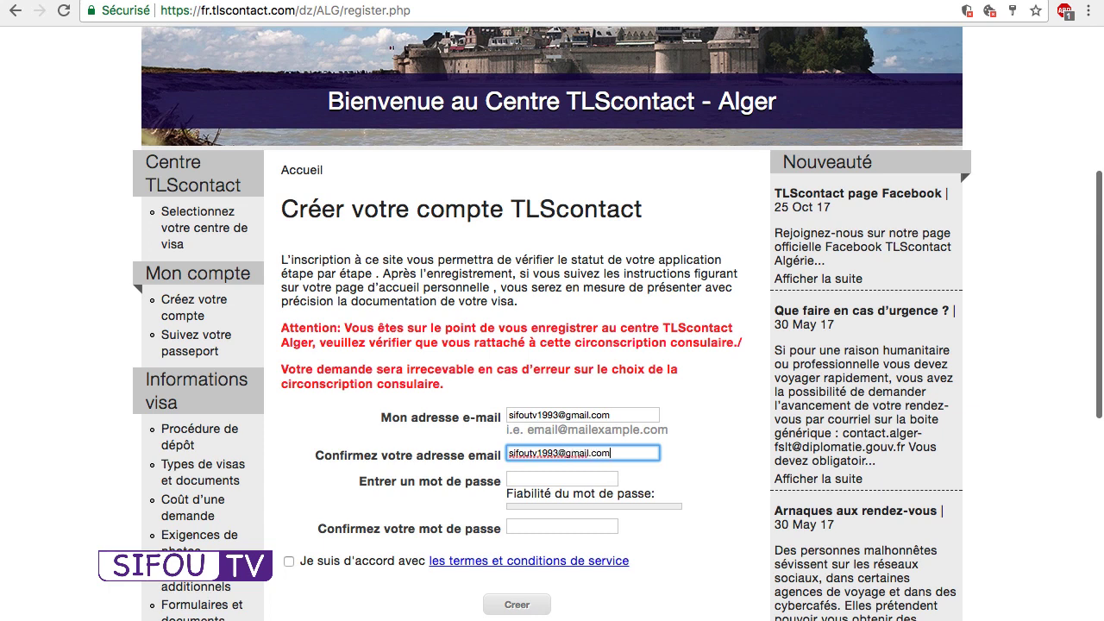
key("Tab")
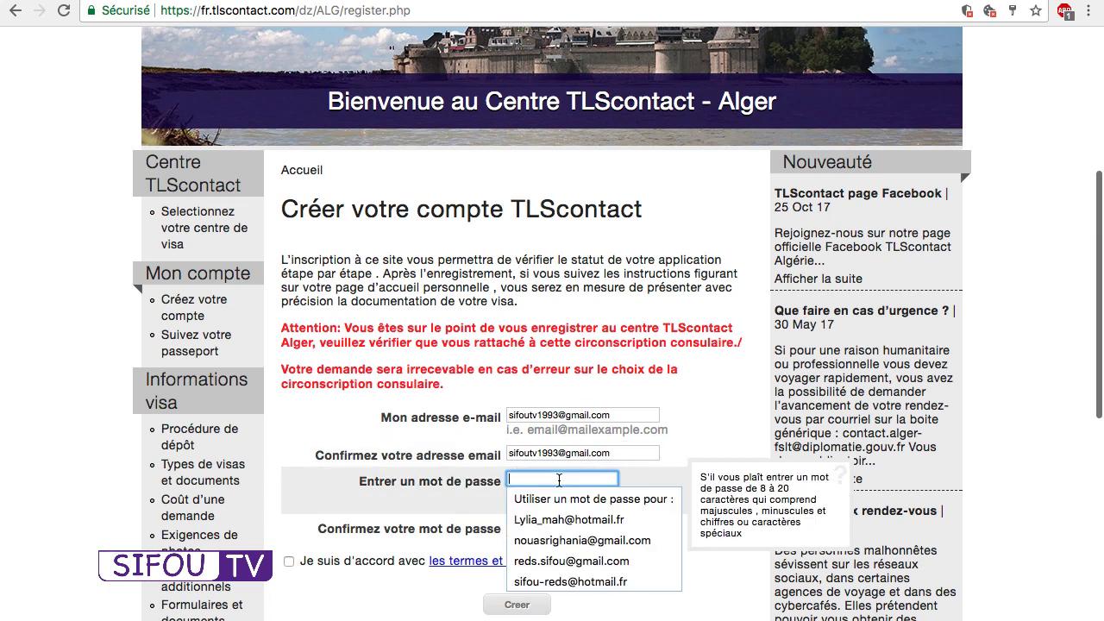
type("•••••••••")
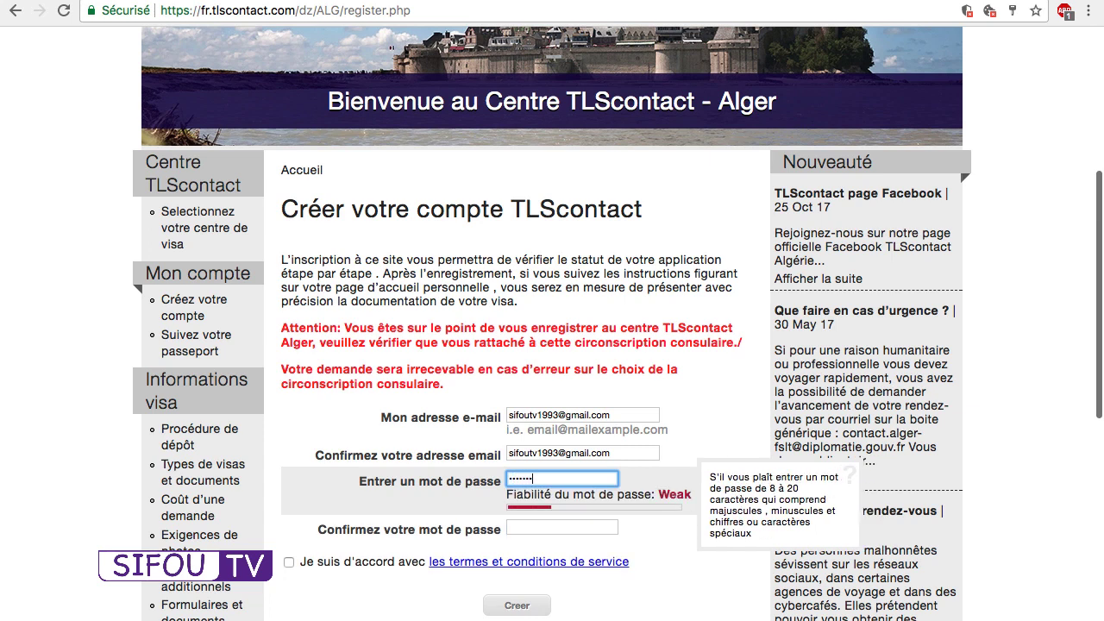
key("Tab")
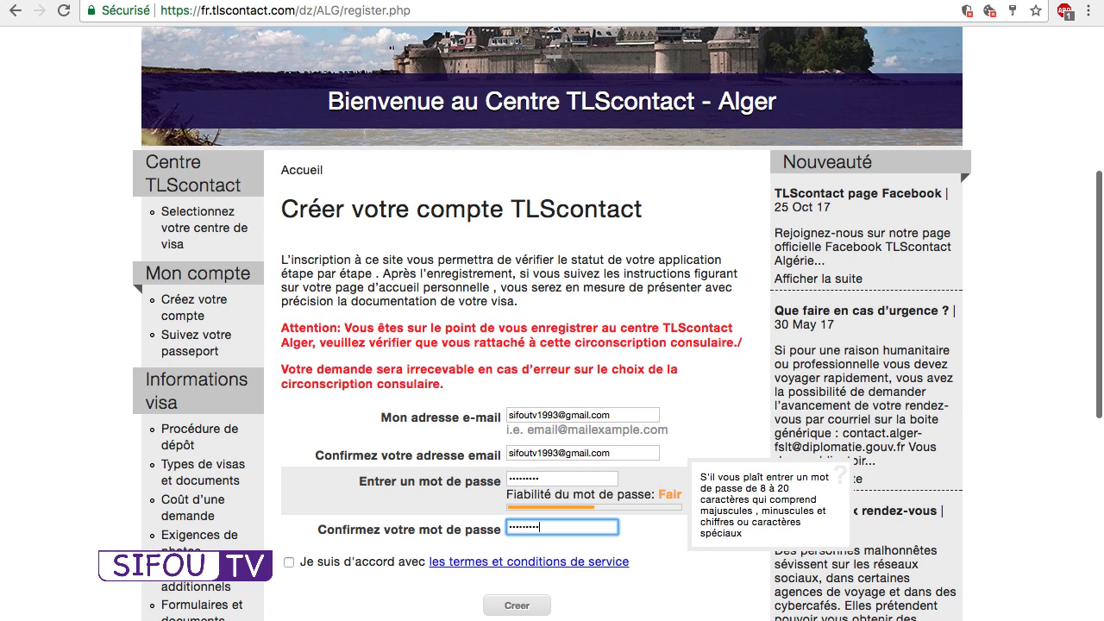
Accept the terms of service, submit the registration, and open the confirmation e-mail.
left_click(290, 563)
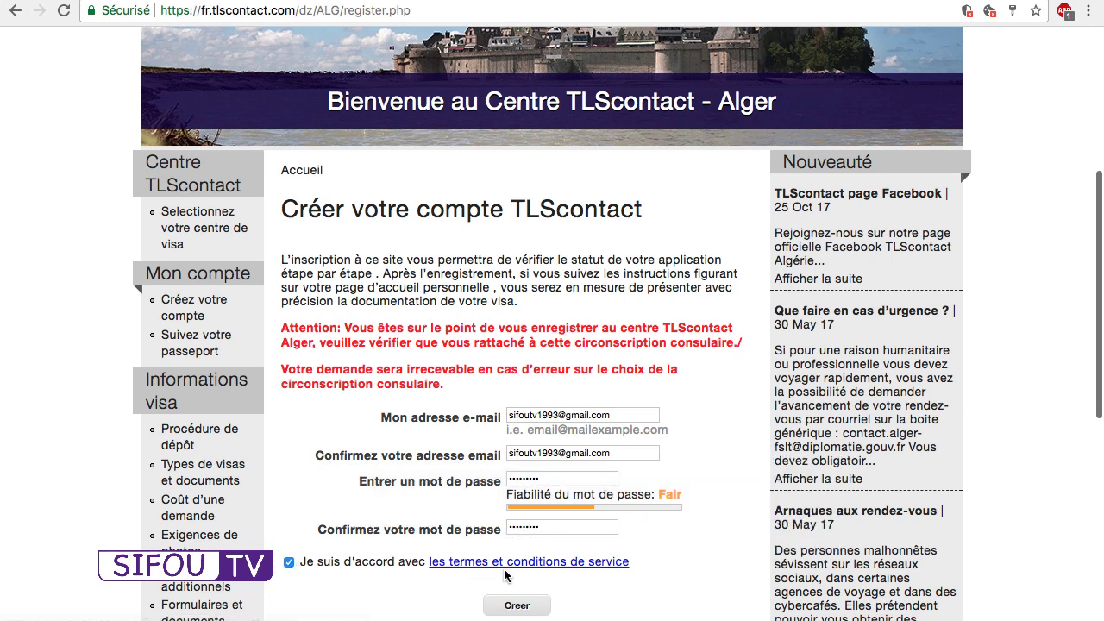
left_click(515, 607)
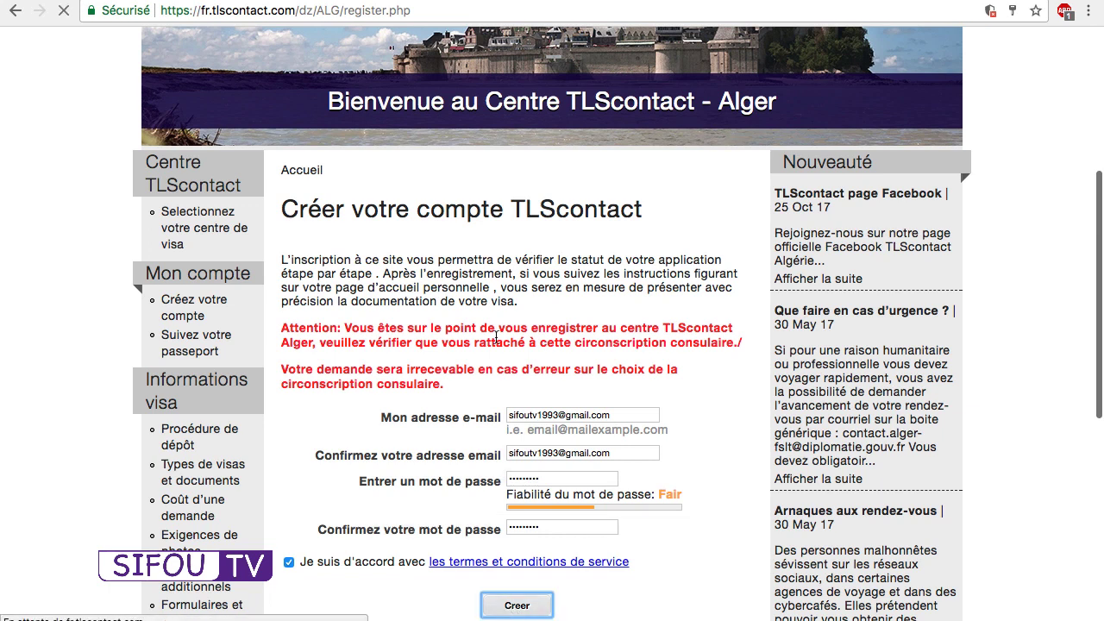
scroll(580, 312, "down", 3)
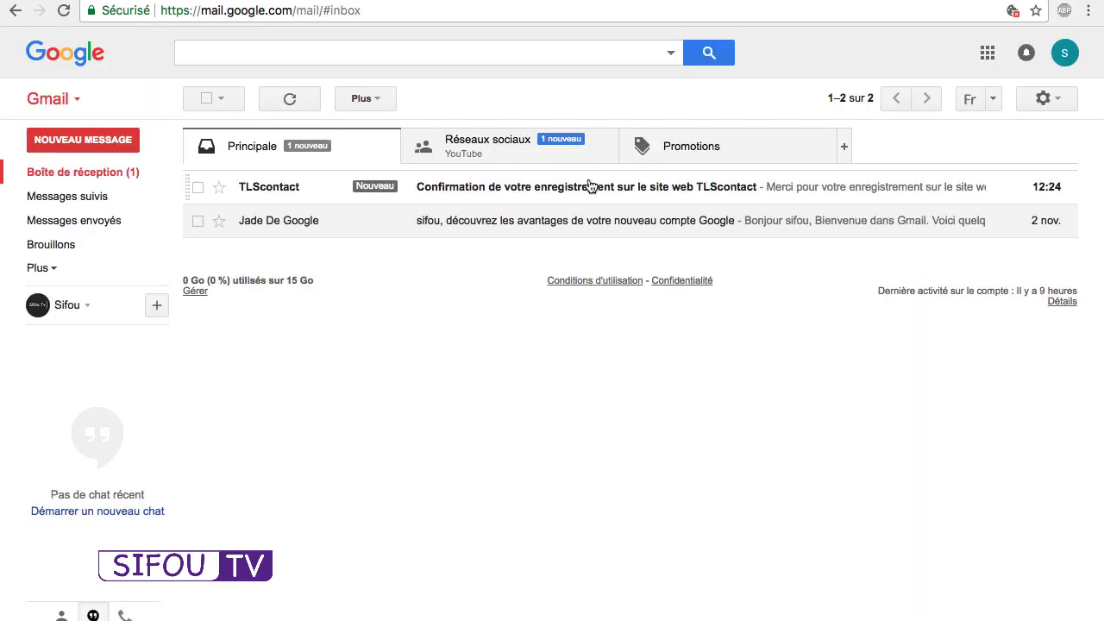
left_click(518, 188)
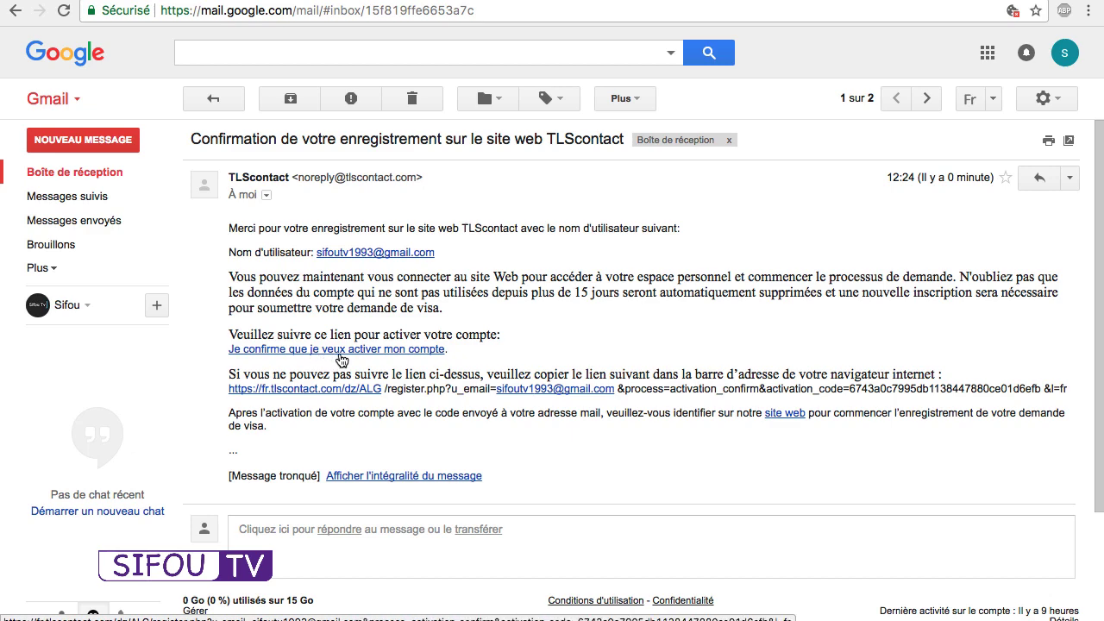
Follow the 'Je confirme que je veux activer mon compte' link in the TLScontact e-mail.
left_click(327, 352)
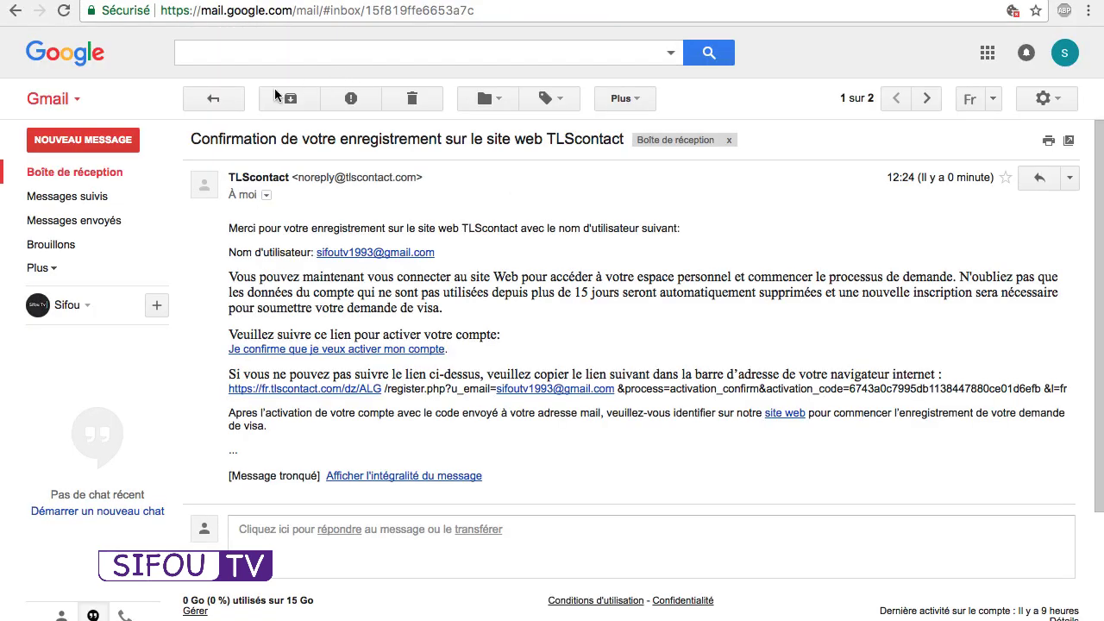
left_click(215, 98)
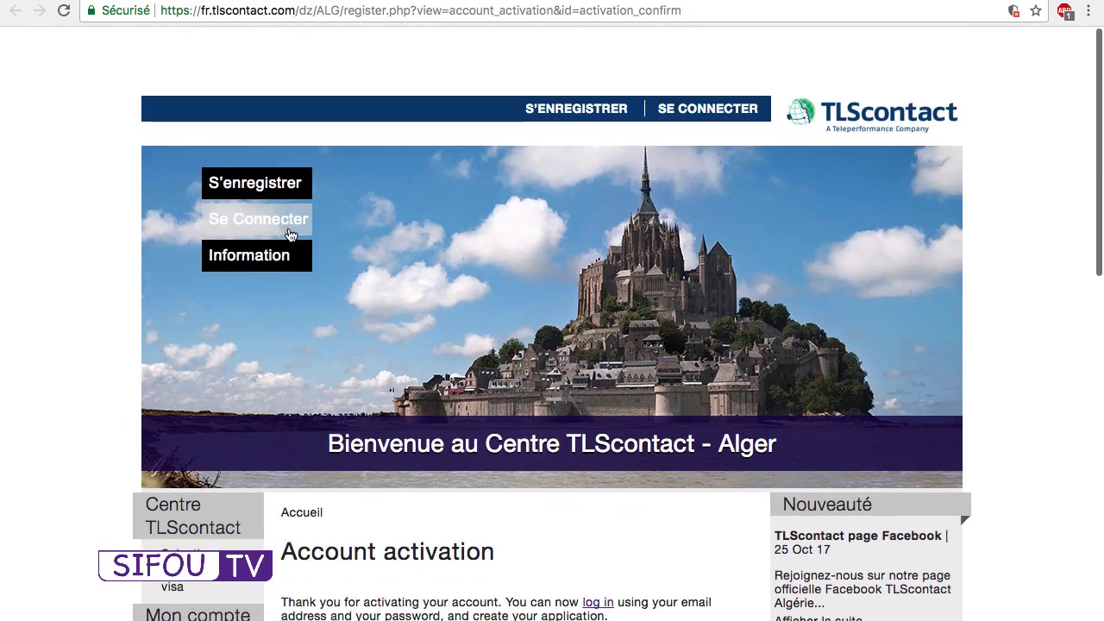
Sign in with the new account's e-mail address and password, replacing the prefilled e-mail.
left_click(291, 235)
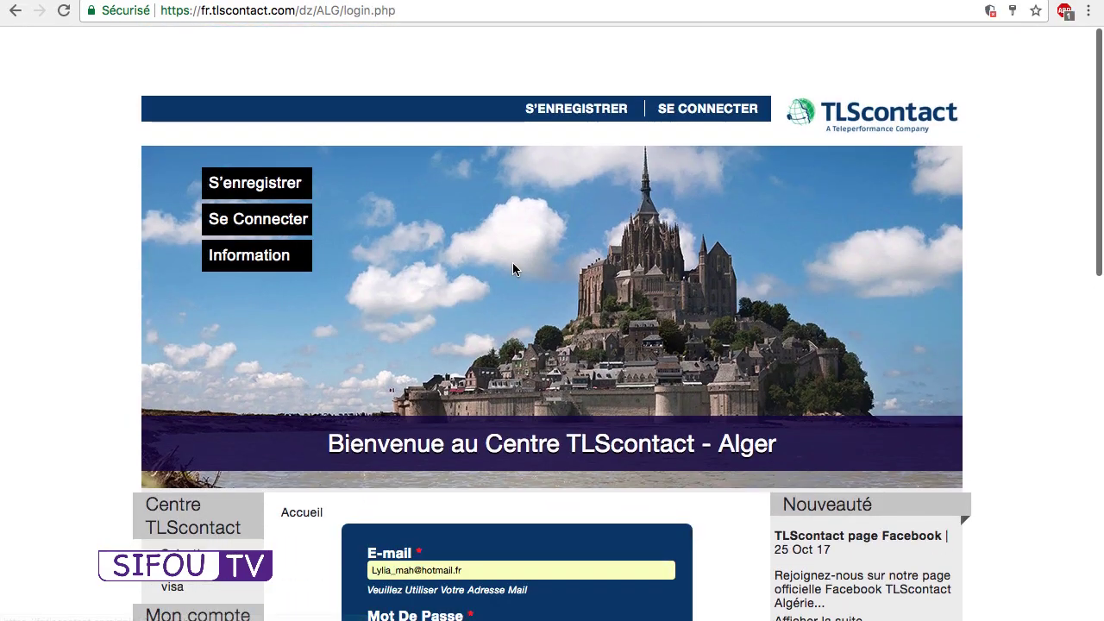
scroll(490, 426, "down", 2)
left_click(485, 407)
key("super+a")
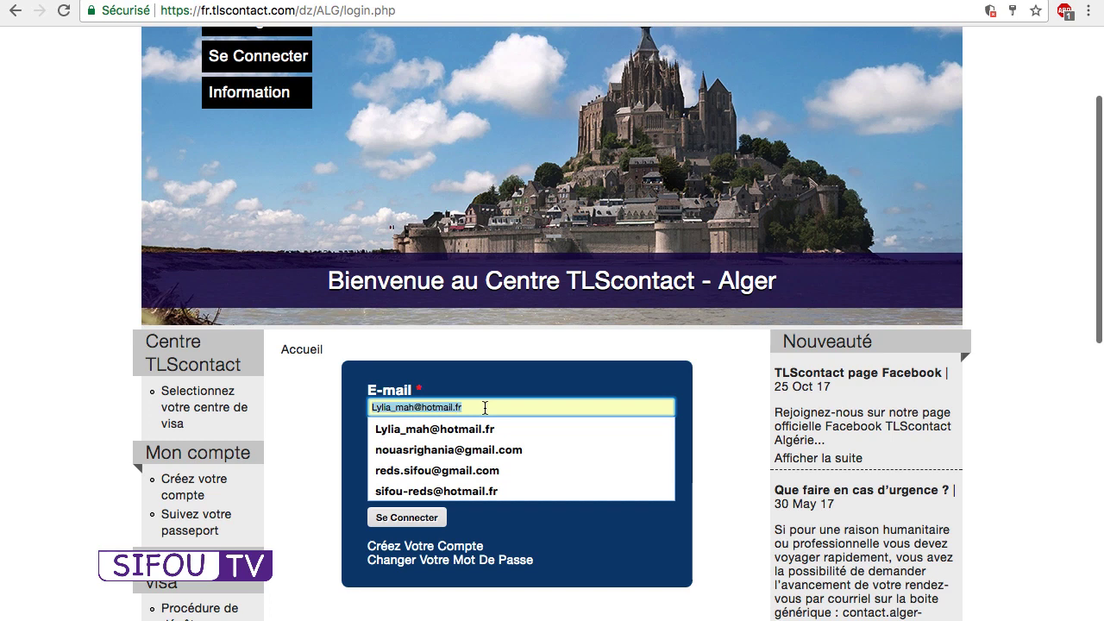
key("BackSpace")
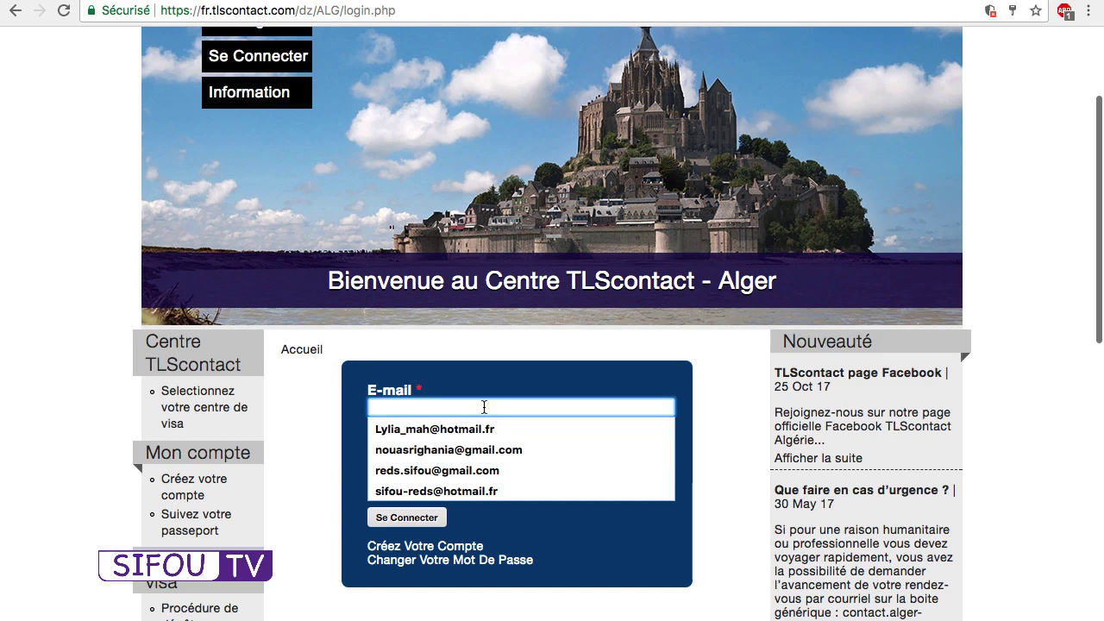
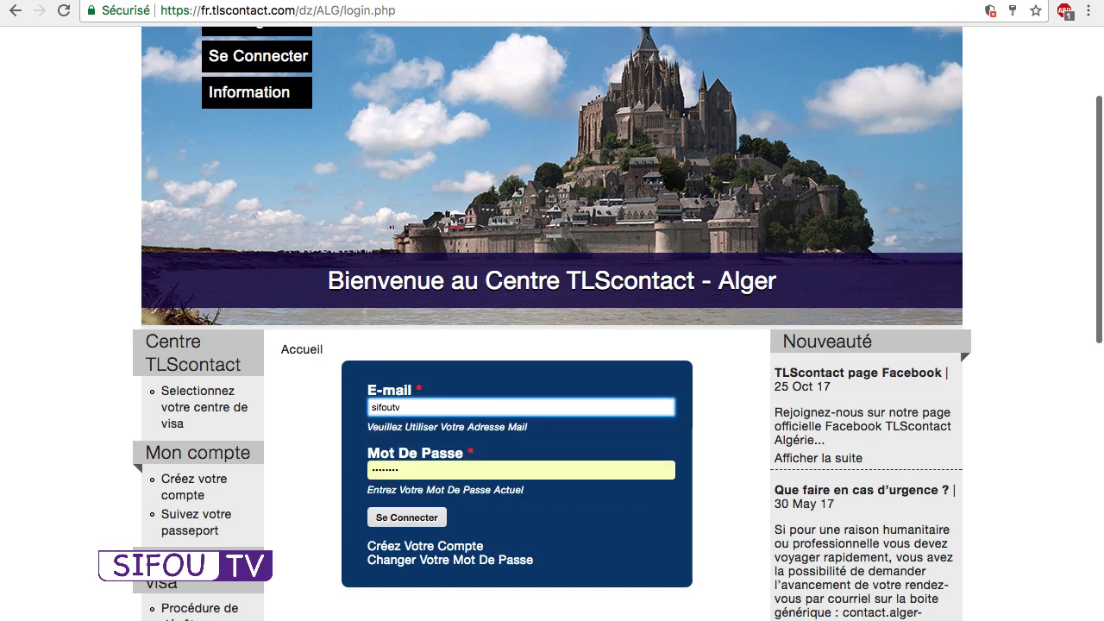
key("Tab")
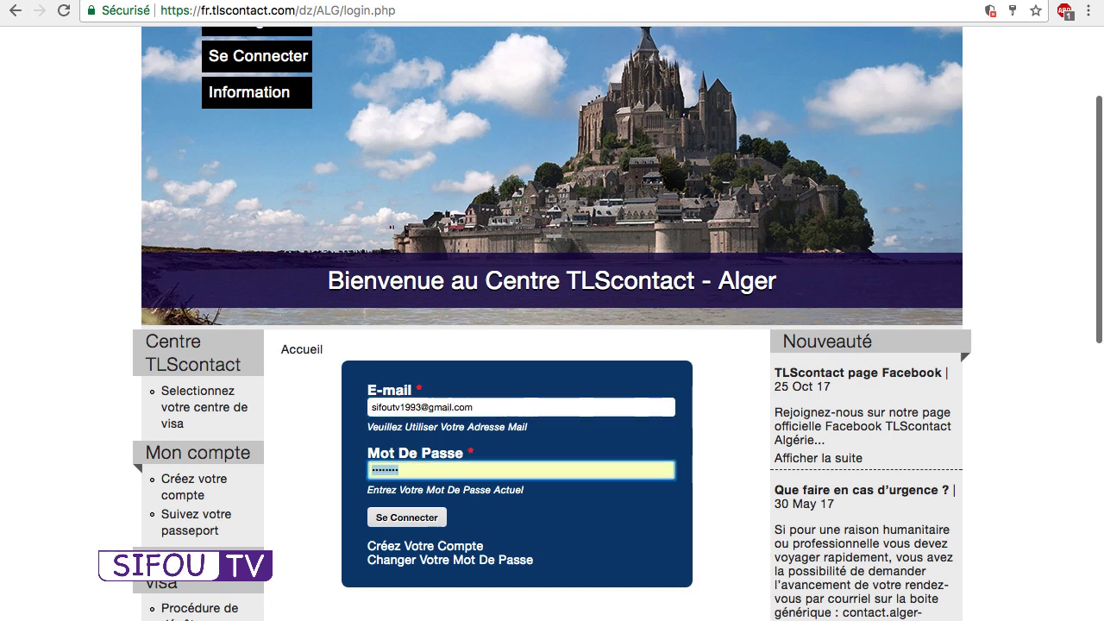
type("•••••••••")
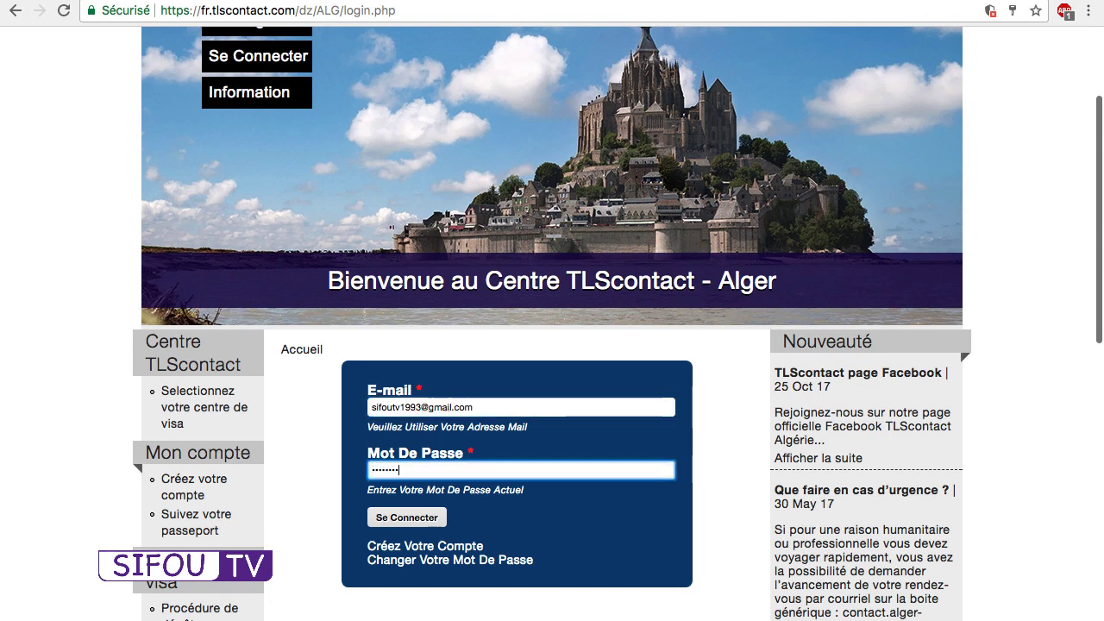
left_click(439, 518)
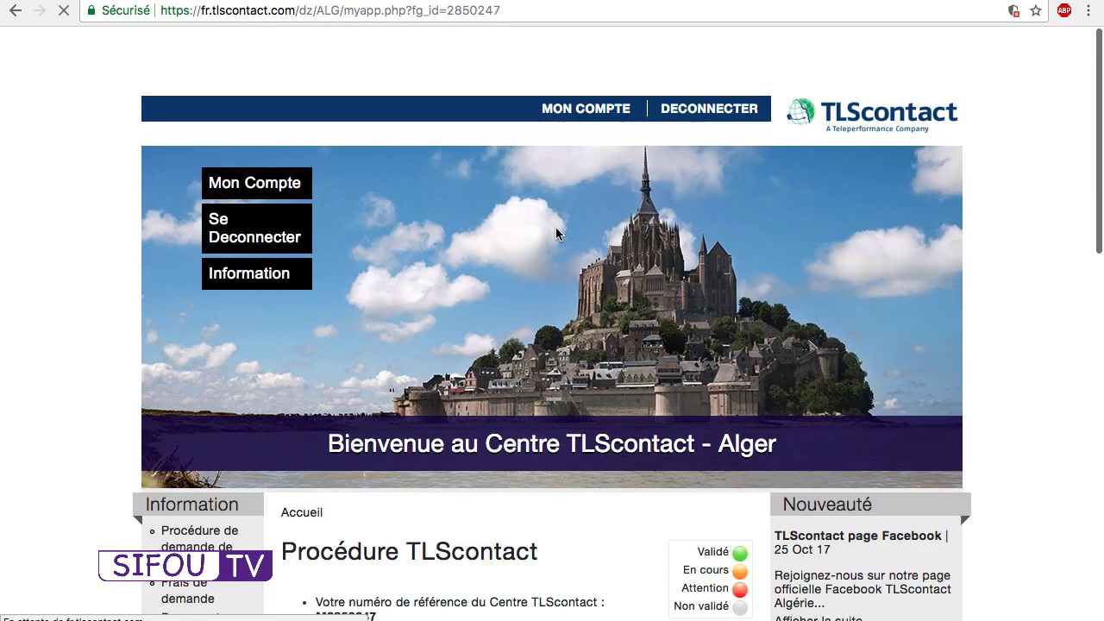
Close the ad tab and create a new application file from the Procédure page.
scroll(557, 233, "down", 5)
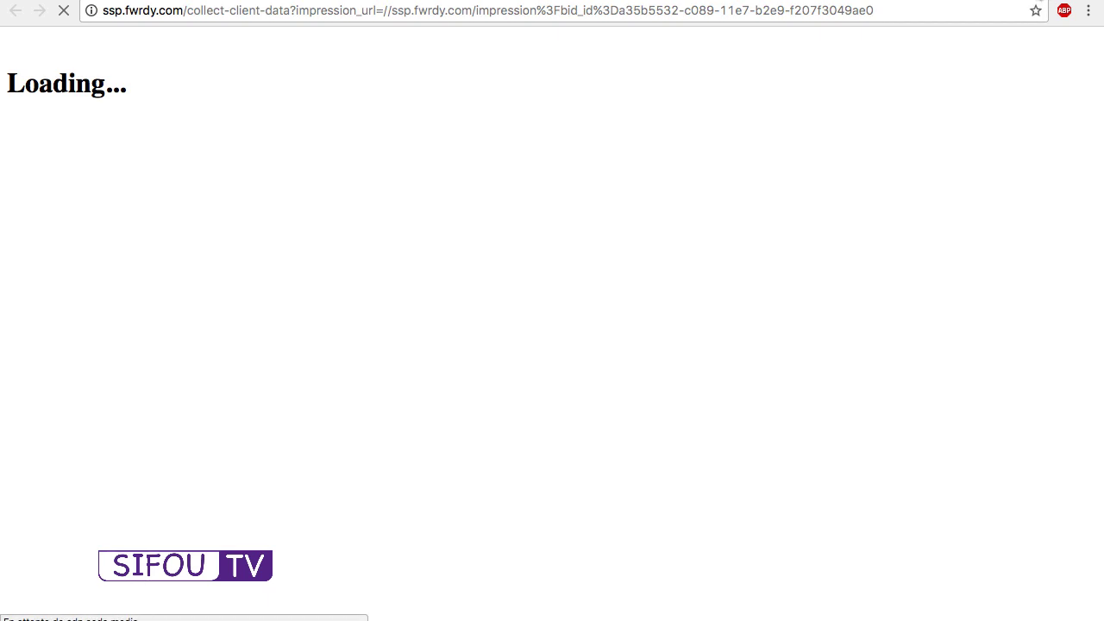
key("super+w")
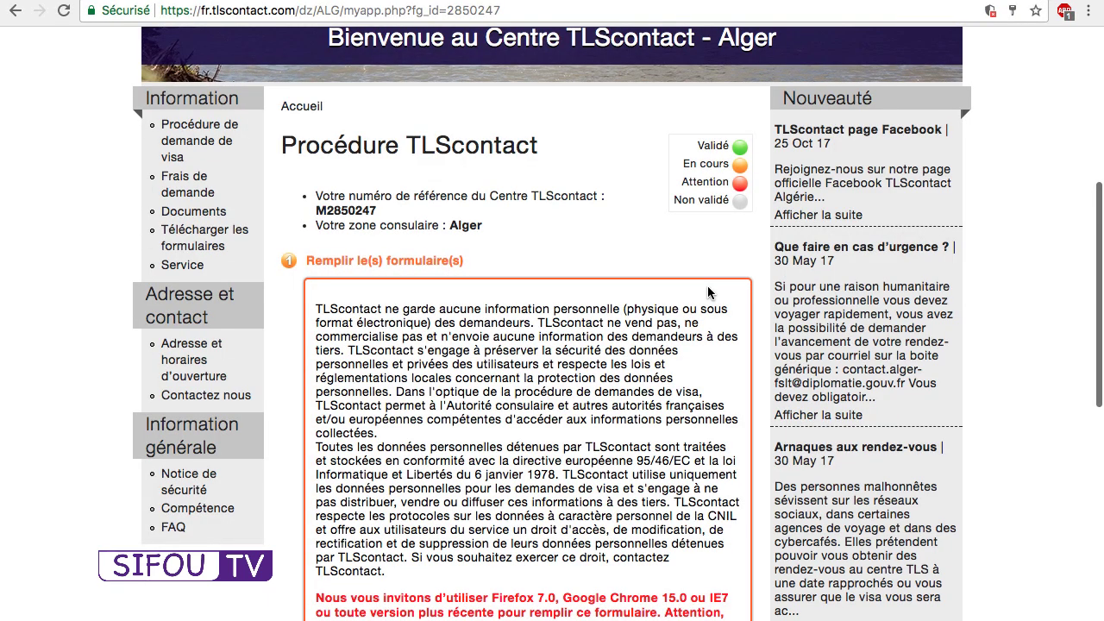
scroll(707, 289, "down", 5)
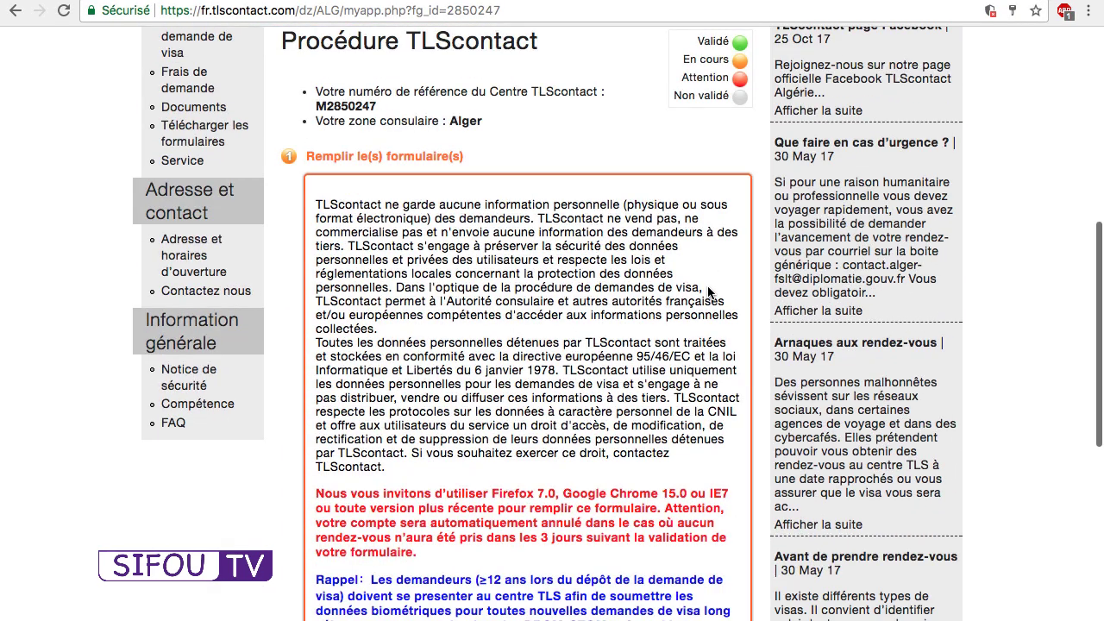
scroll(707, 293, "down", 4)
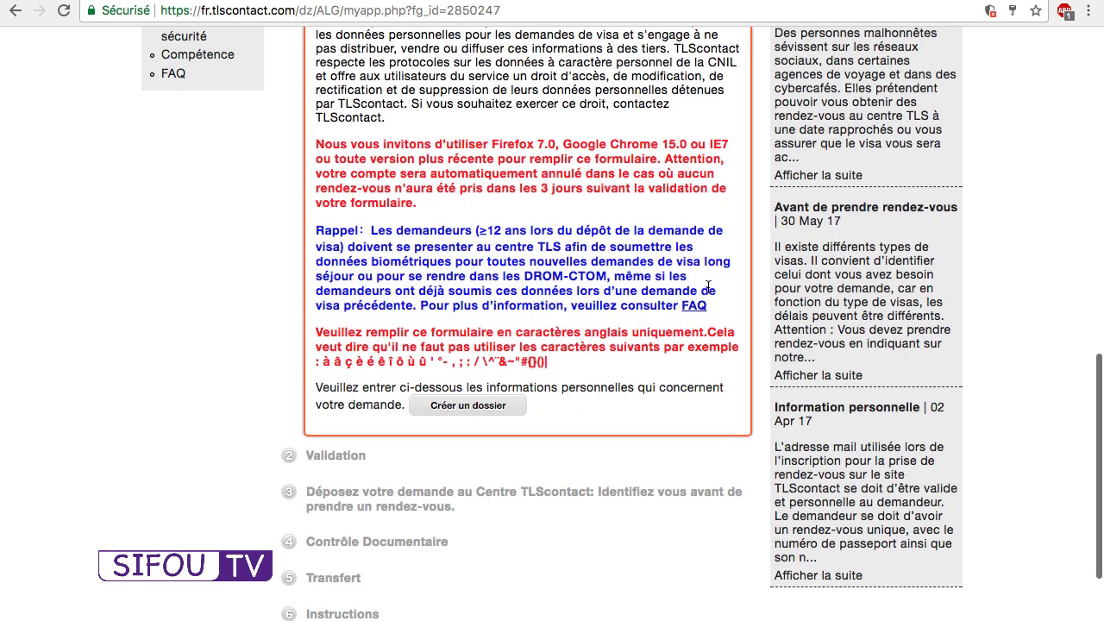
left_click(476, 411)
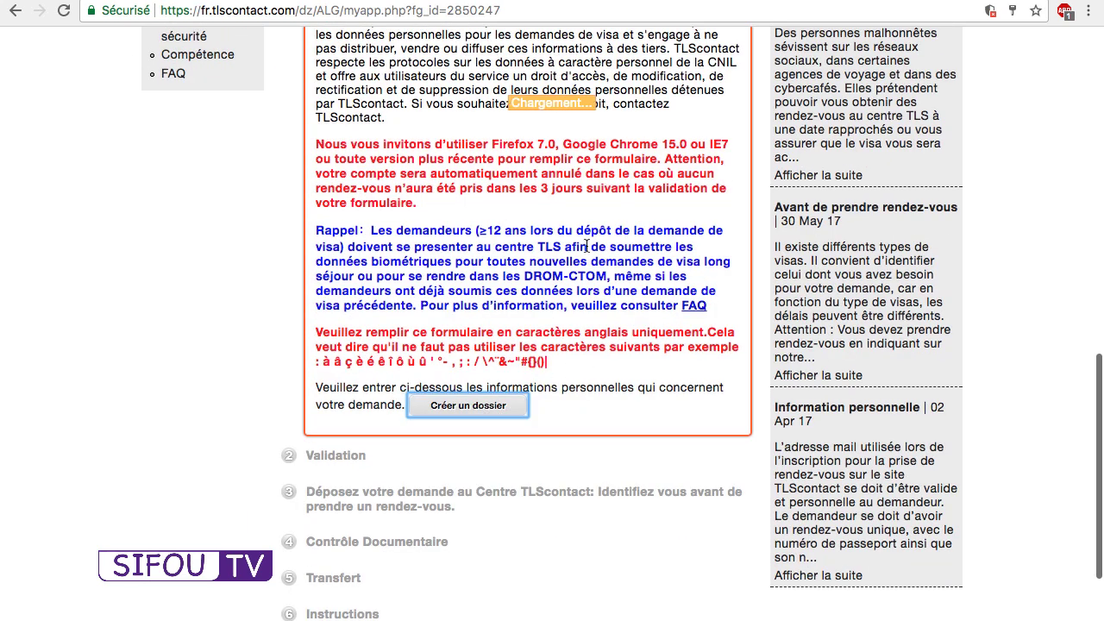
scroll(587, 245, "down", 3)
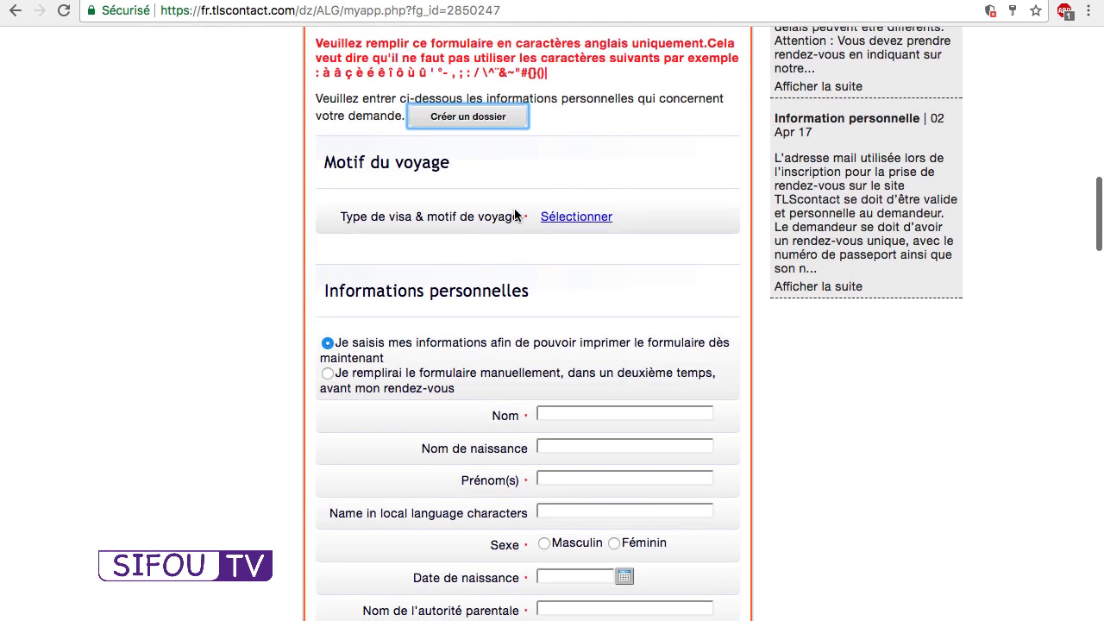
In the visa type list, expand Court séjour and its 'visite familiale, privée ou touristique' options.
left_click(567, 219)
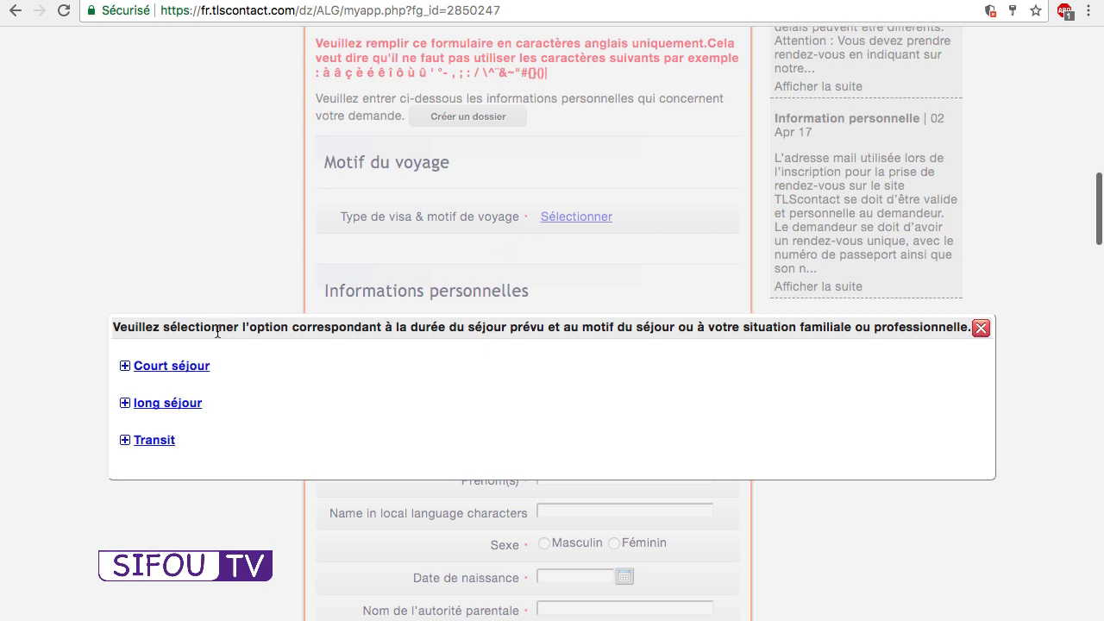
triple_click(215, 365)
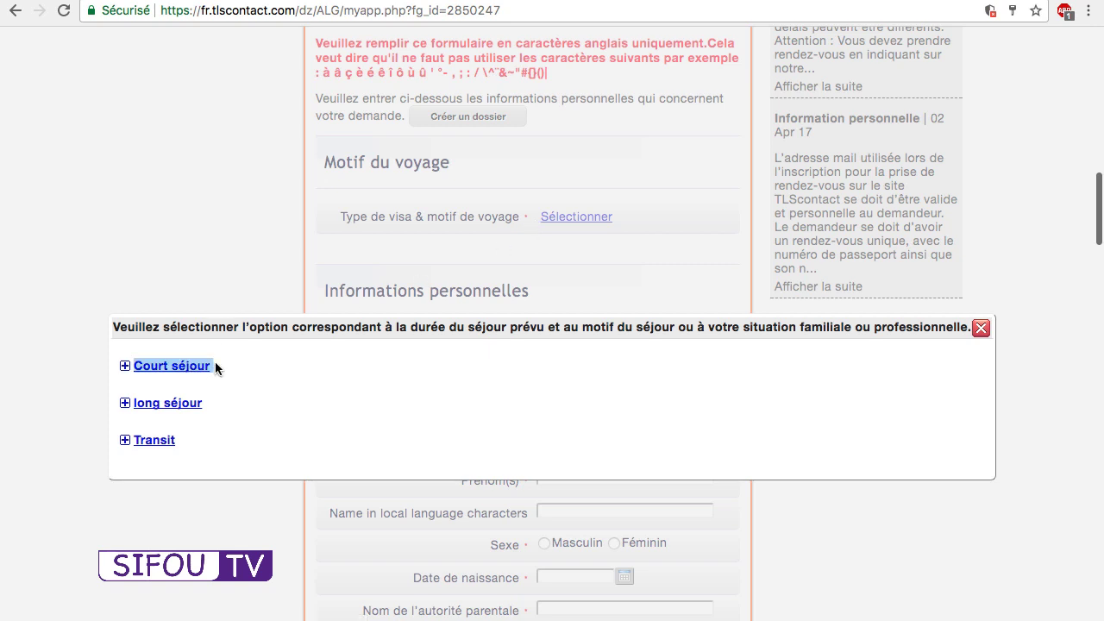
left_click(204, 406)
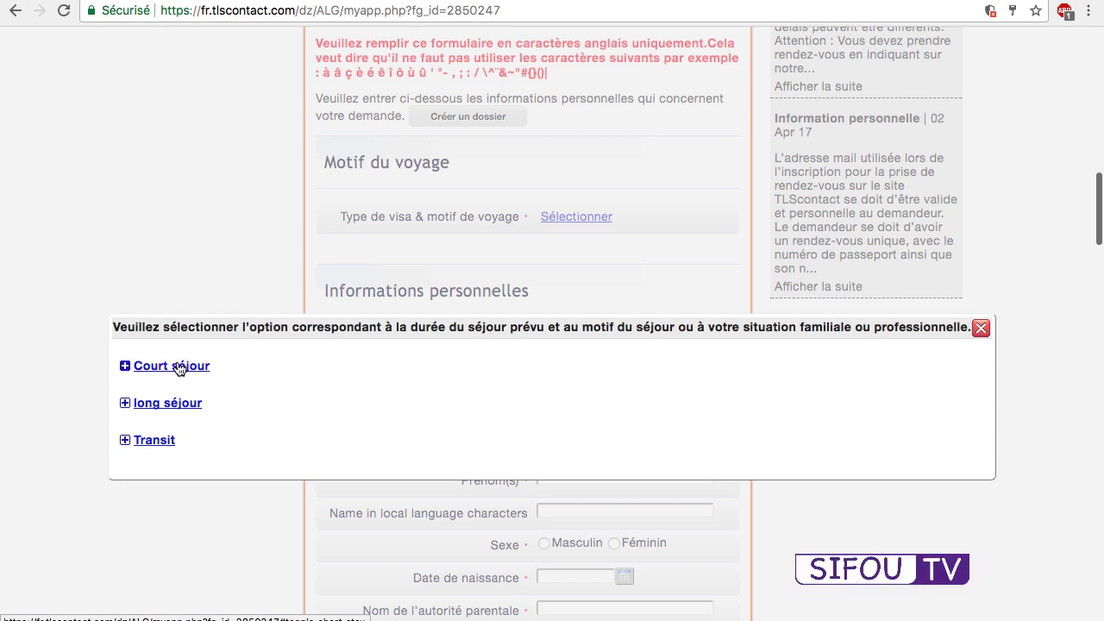
left_click(178, 368)
scroll(345, 370, "down", 5)
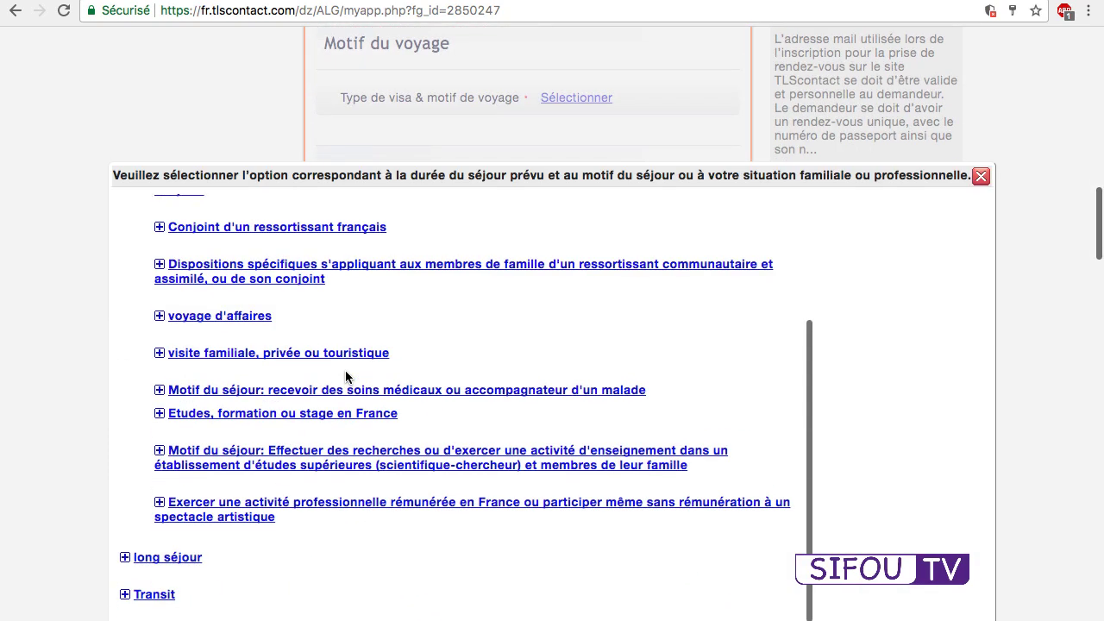
scroll(345, 377, "up", 5)
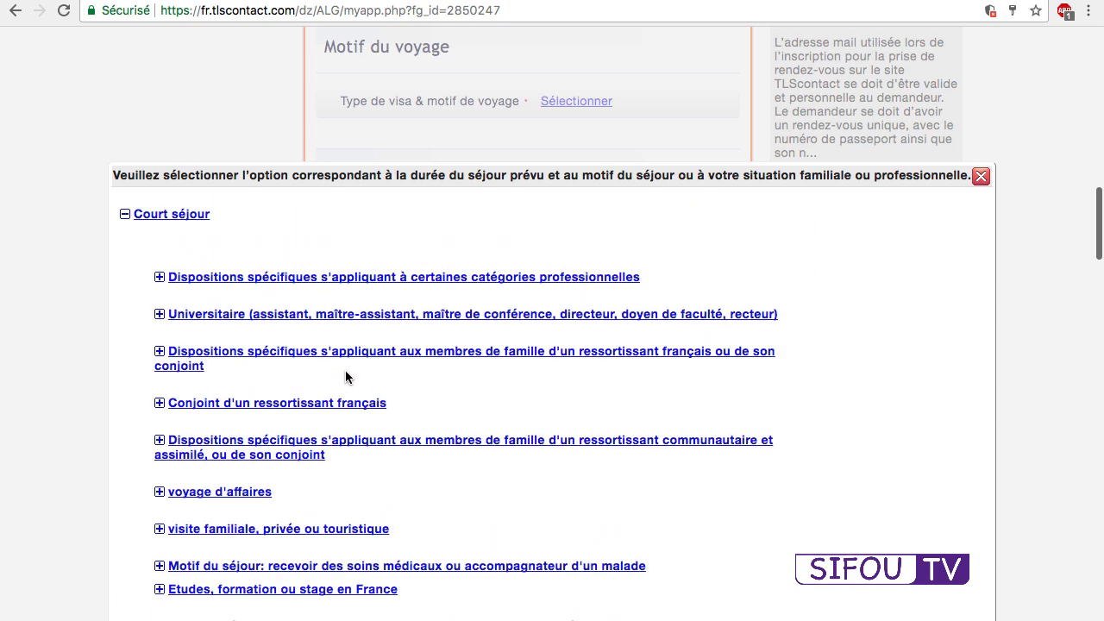
scroll(346, 371, "down", 3)
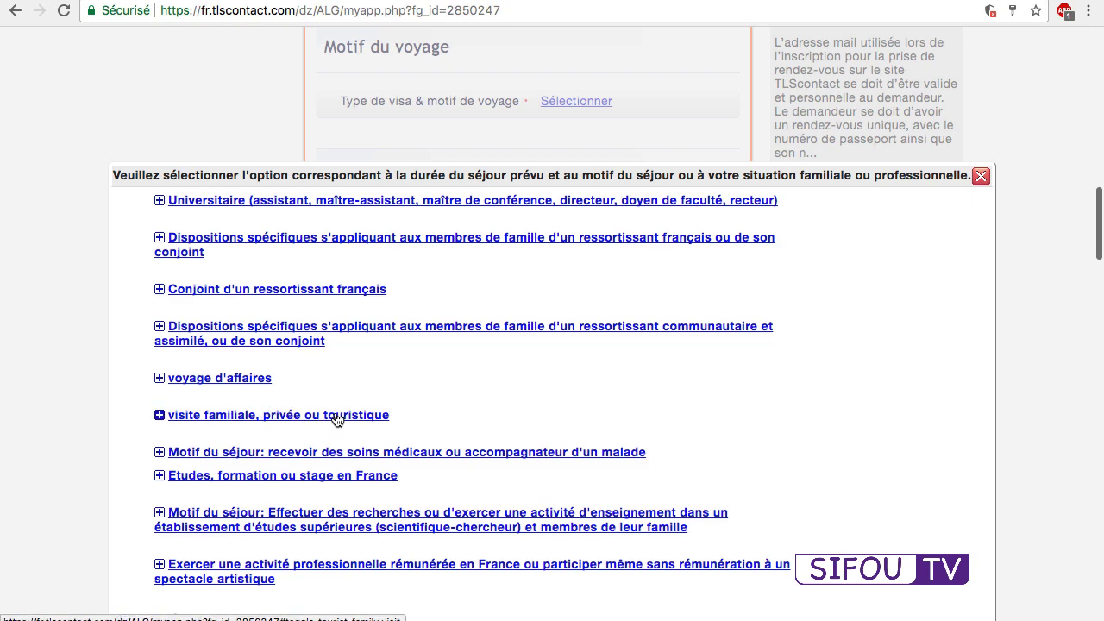
left_click(364, 416)
Choose 'CS_Visite privée, familiale, amicale ou touristique première demande de visa' and confirm it.
scroll(364, 416, "down", 3)
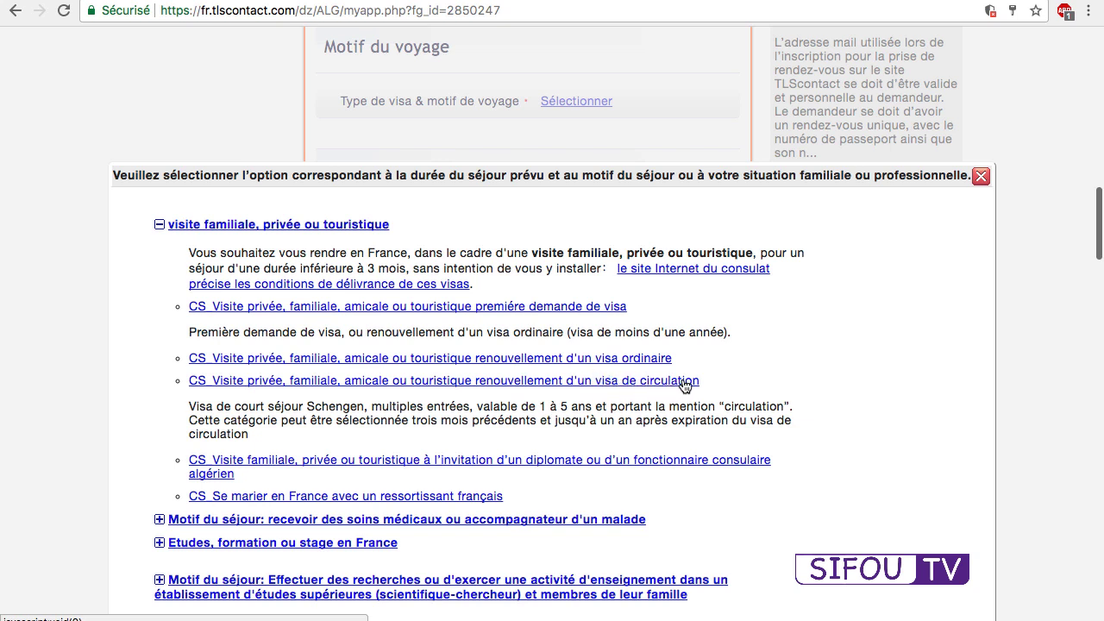
left_click(566, 307)
left_click(532, 431)
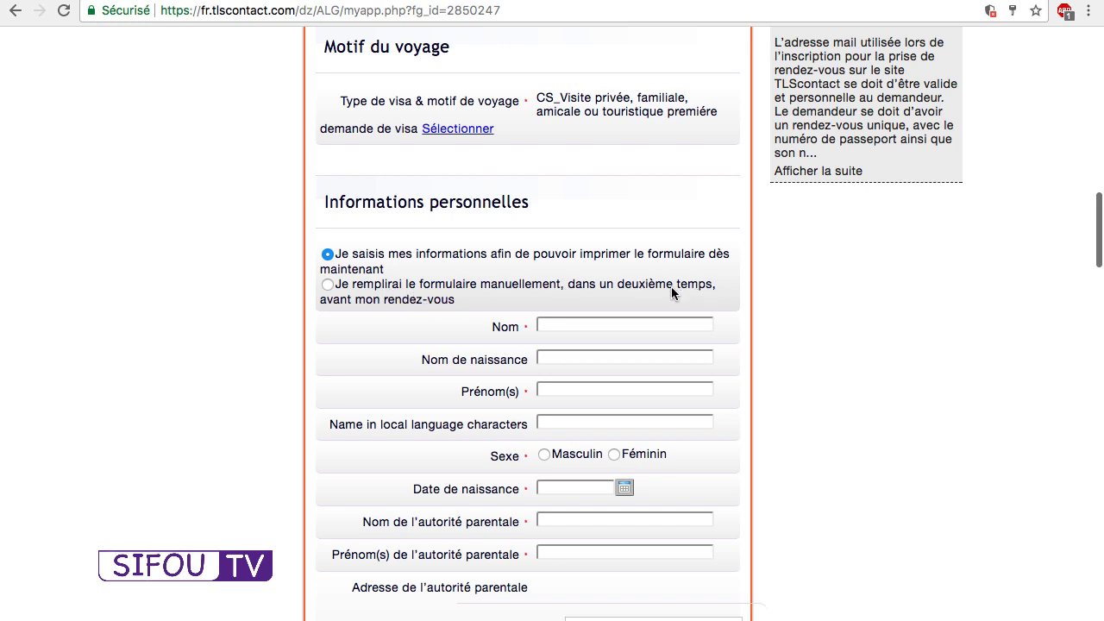
Choose manual completion later and enter the applicant's surname, first name and local-script name.
left_click(328, 285)
left_click(557, 326)
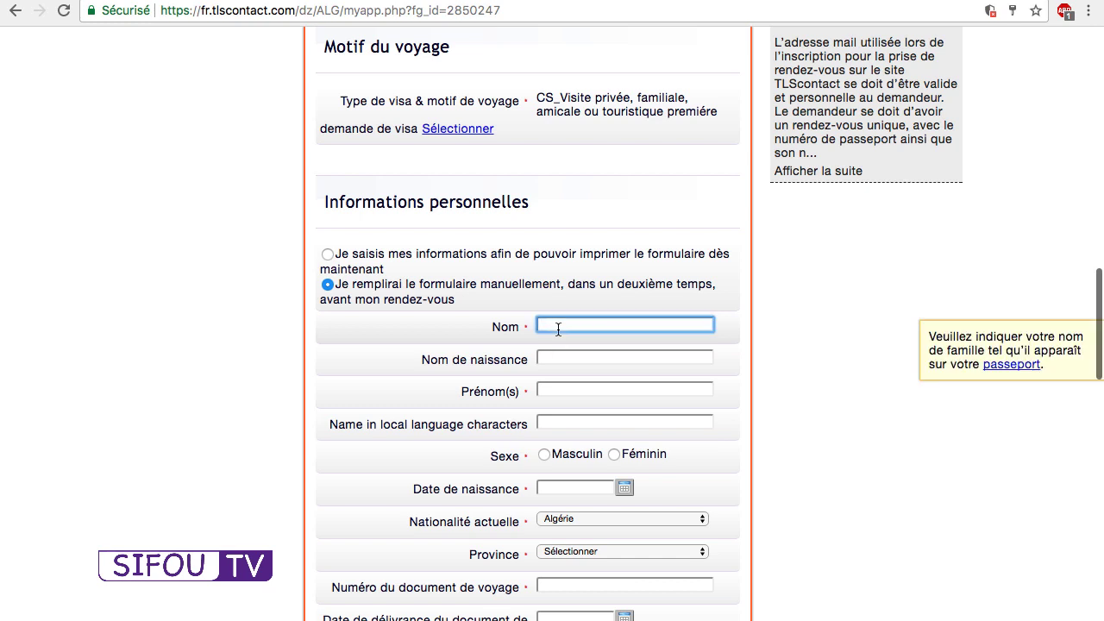
key("Tab")
key("Tab")
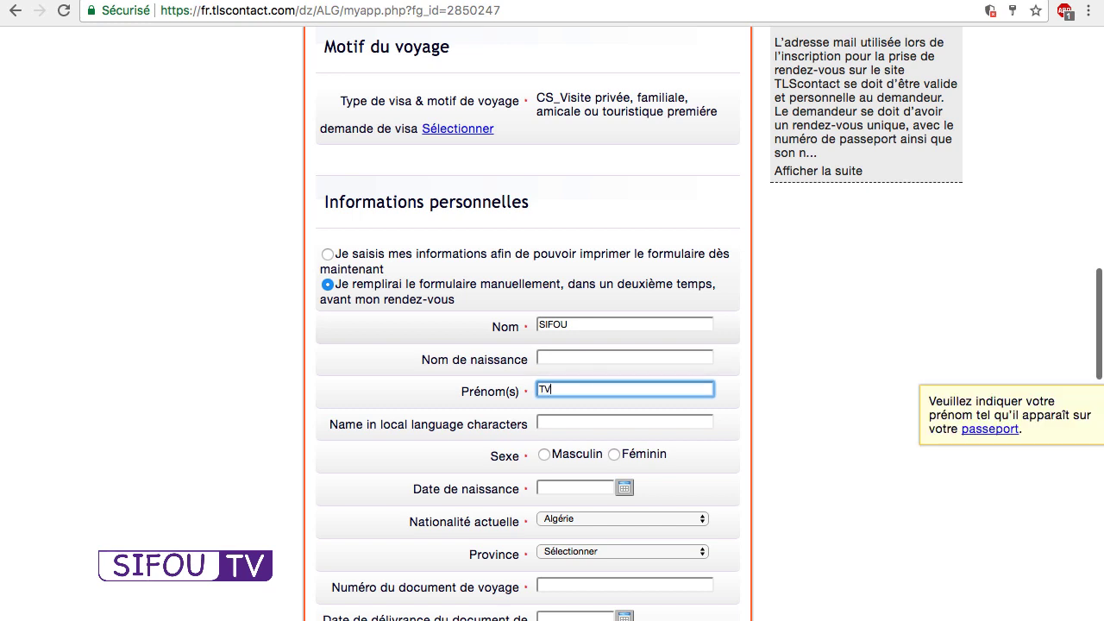
key("Tab")
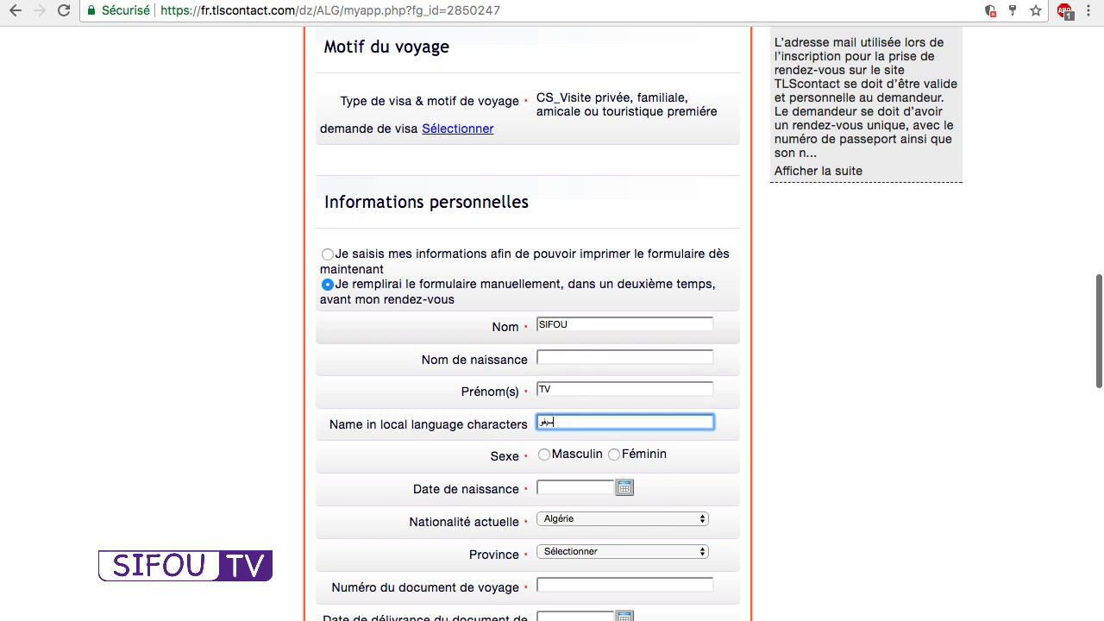
key("Tab")
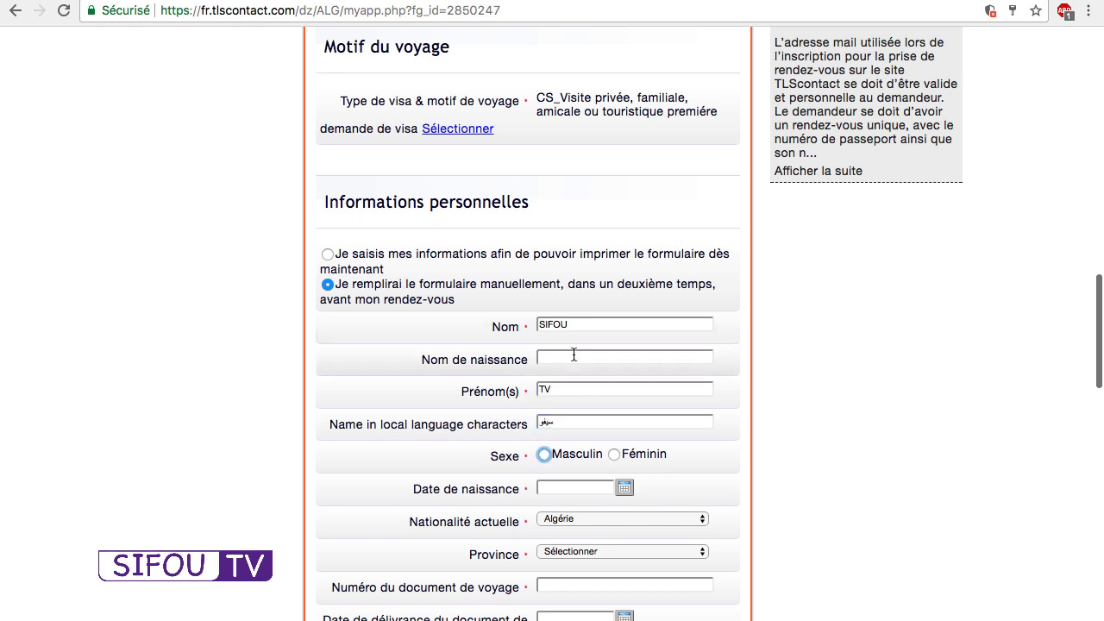
left_click(546, 456)
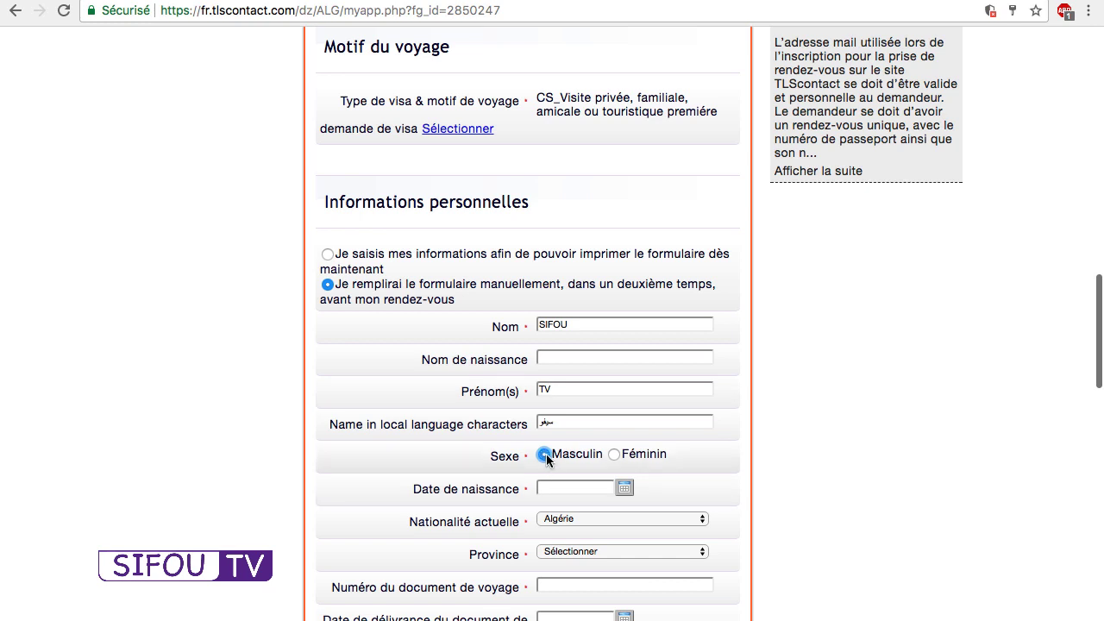
left_click(624, 487)
left_click(647, 505)
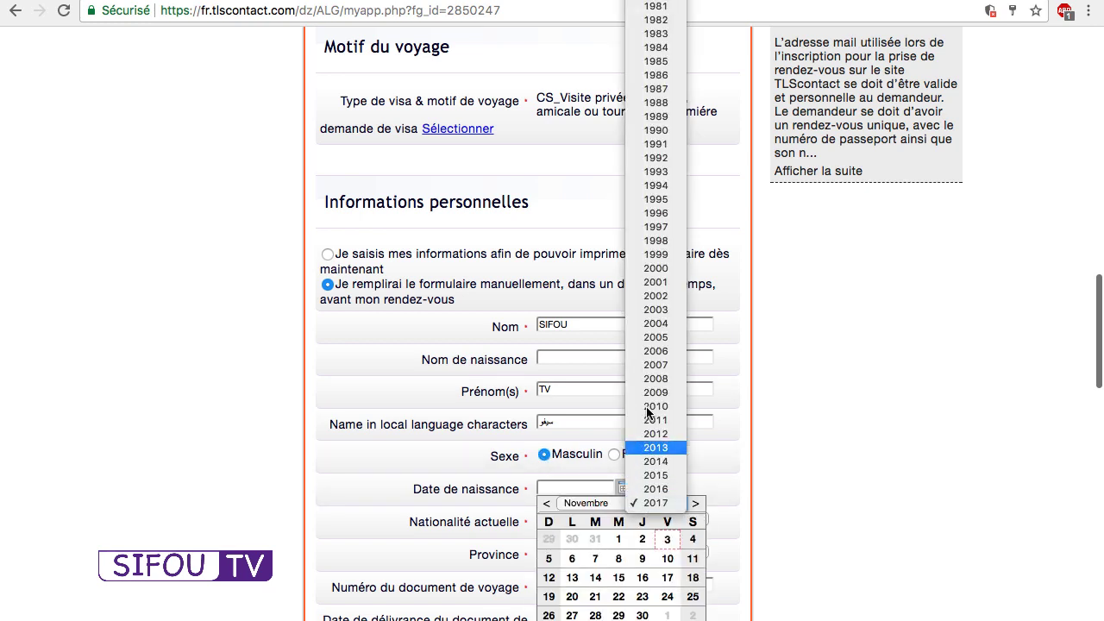
left_click(655, 172)
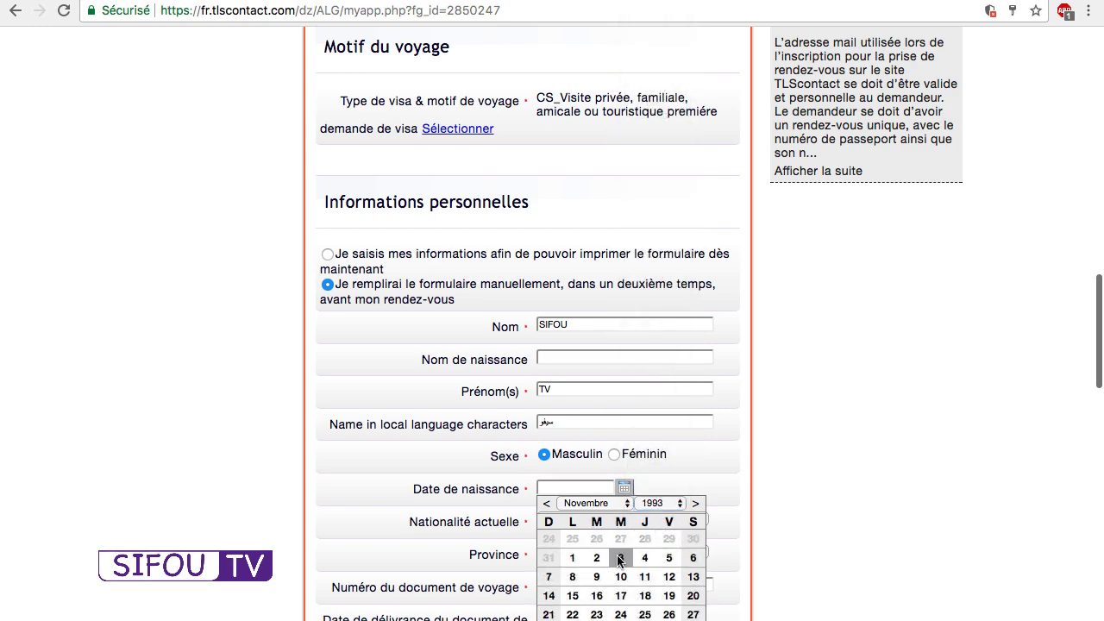
left_click(619, 558)
scroll(616, 555, "down", 2)
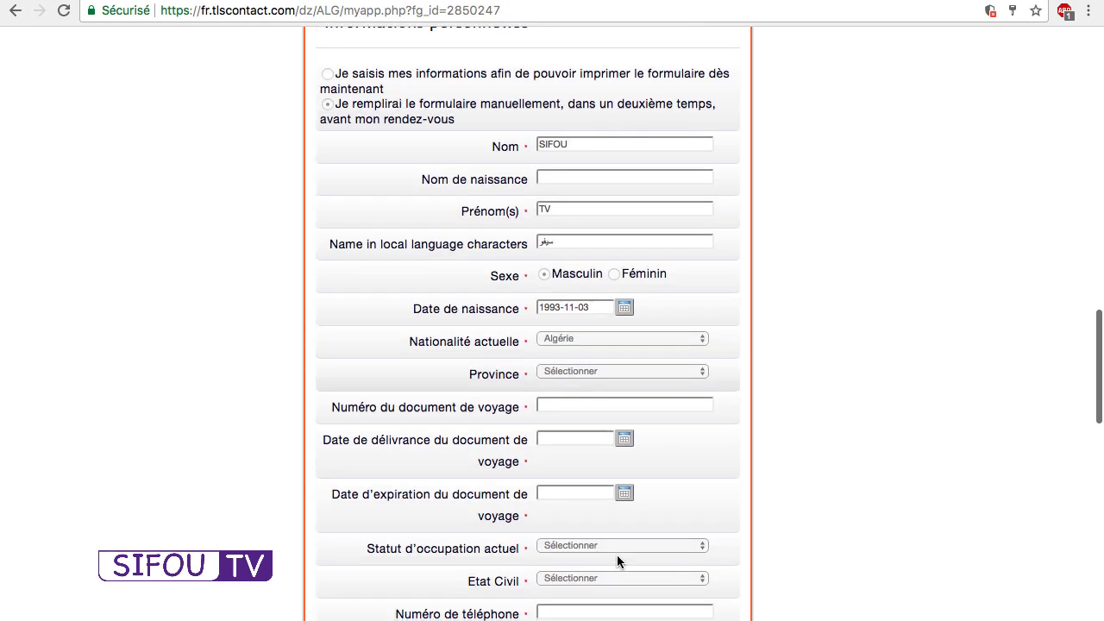
left_click(570, 376)
left_click(580, 387)
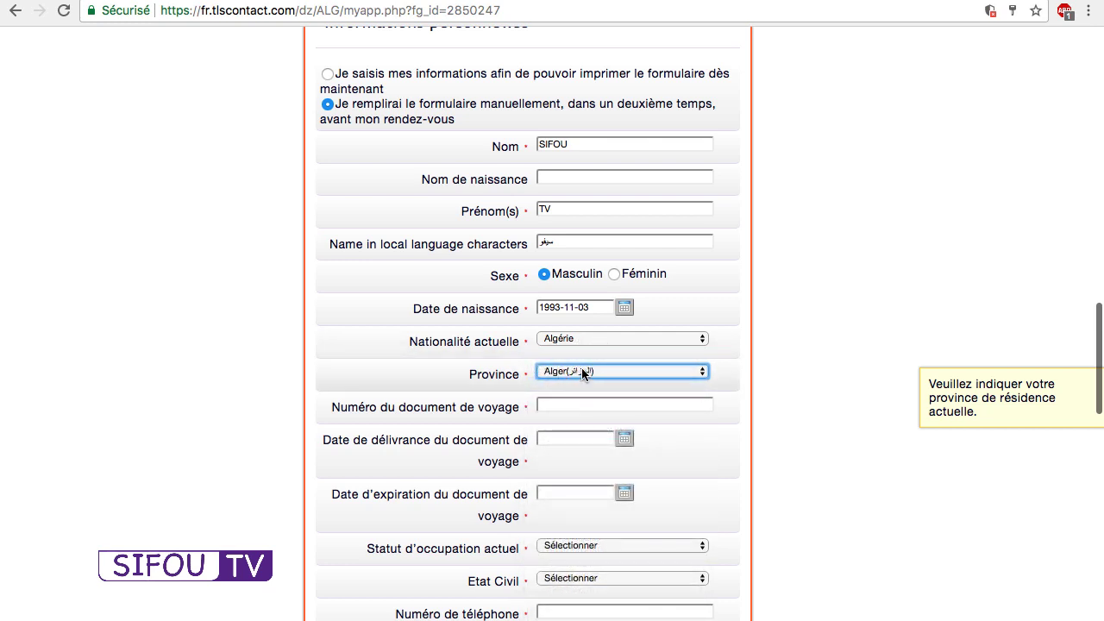
left_click(582, 370)
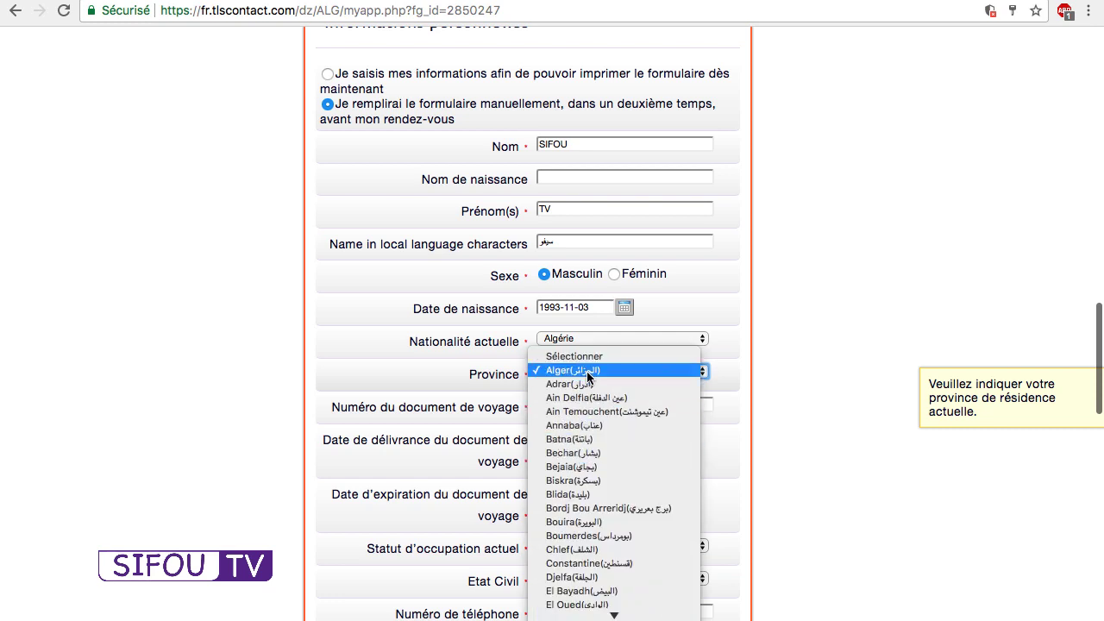
left_click(586, 374)
left_click(585, 371)
left_click(585, 371)
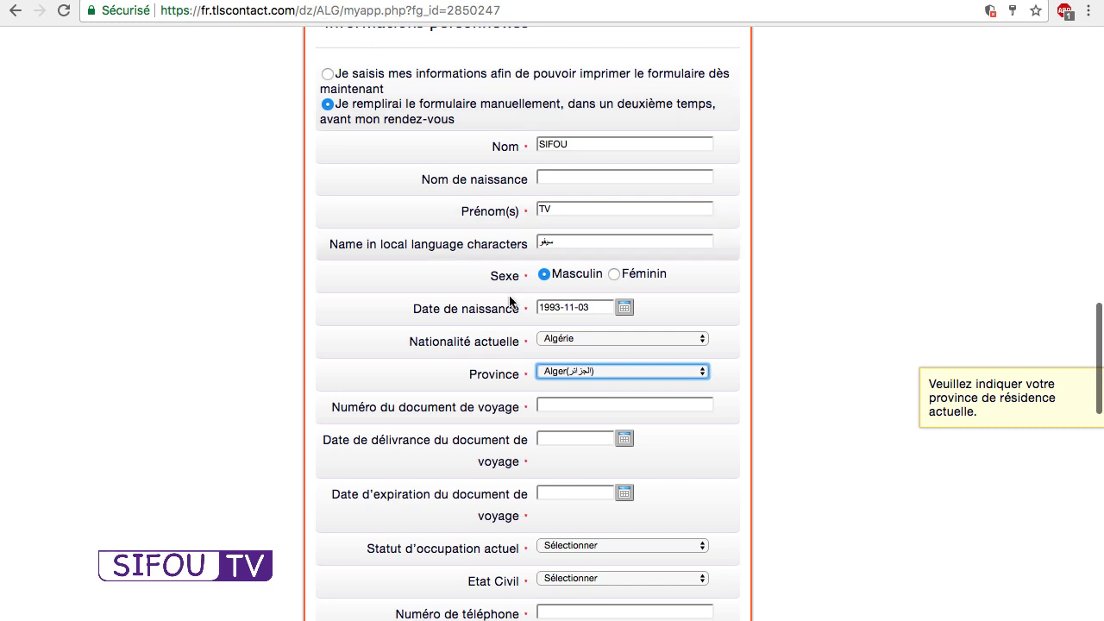
Enter the travel document number and set its issue date to 2017-09-01.
scroll(488, 338, "down", 3)
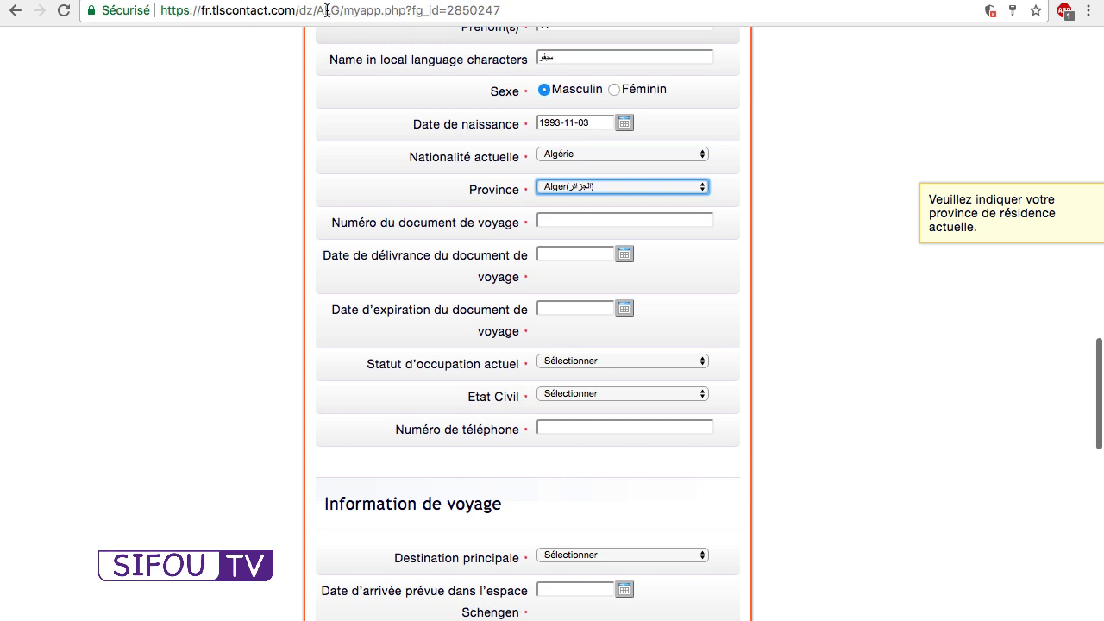
left_click(569, 219)
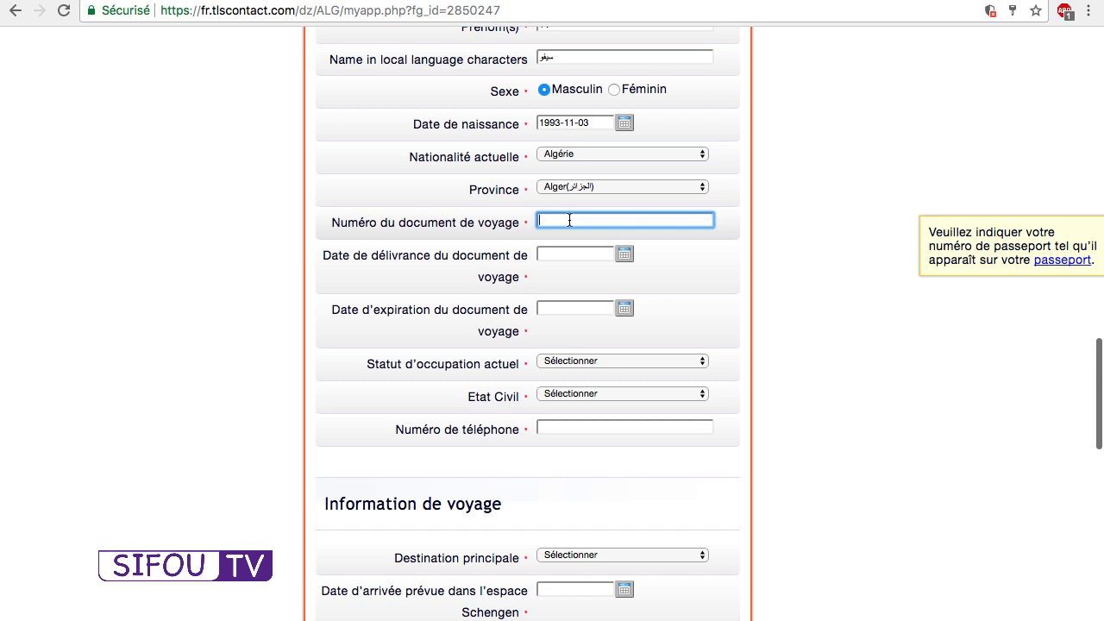
left_click(624, 254)
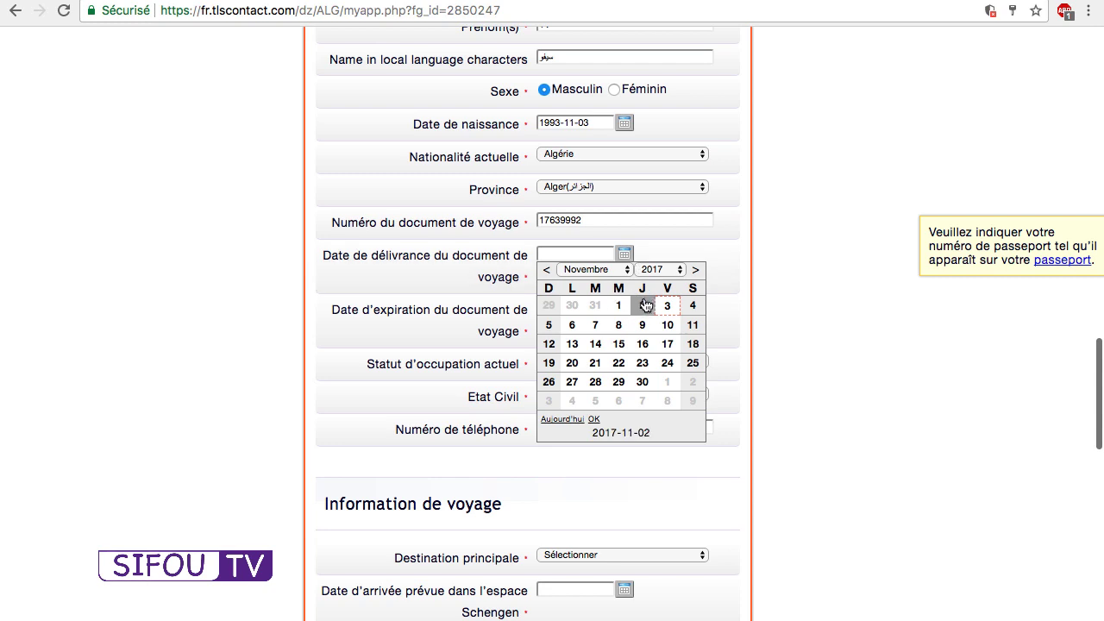
left_click(595, 269)
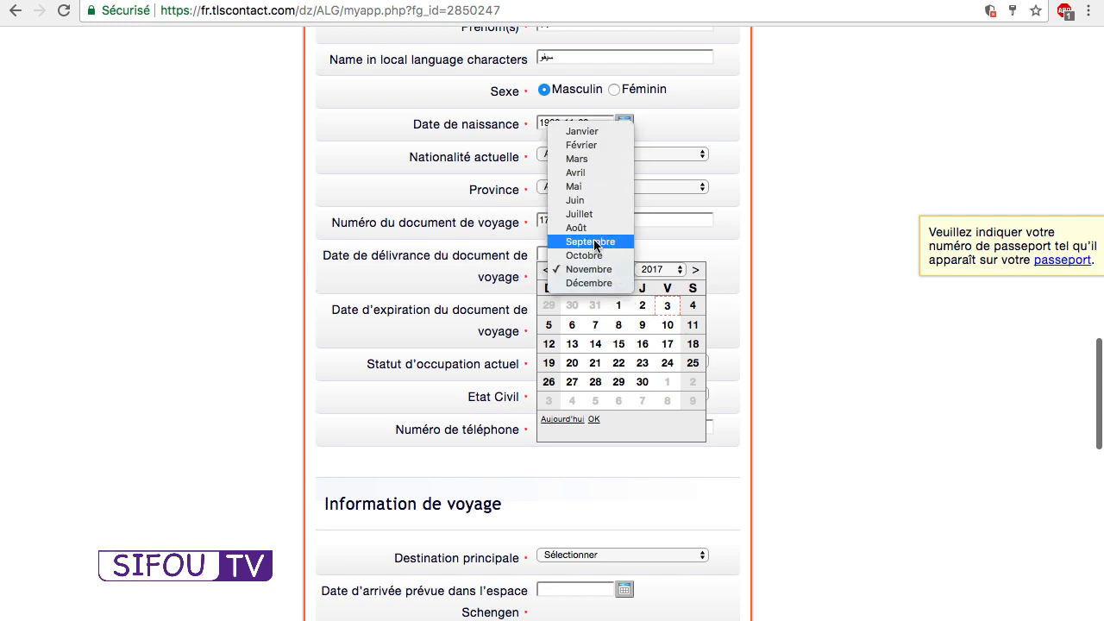
left_click(595, 245)
left_click(666, 310)
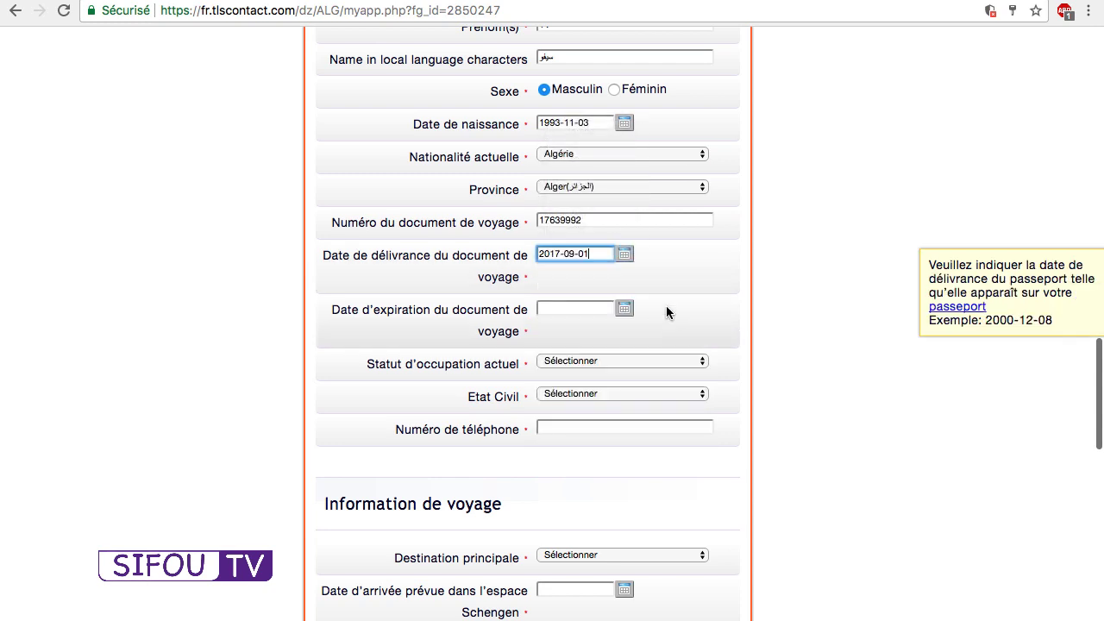
Set the passport expiry date to 2027-10-31.
left_click(623, 308)
left_click(669, 326)
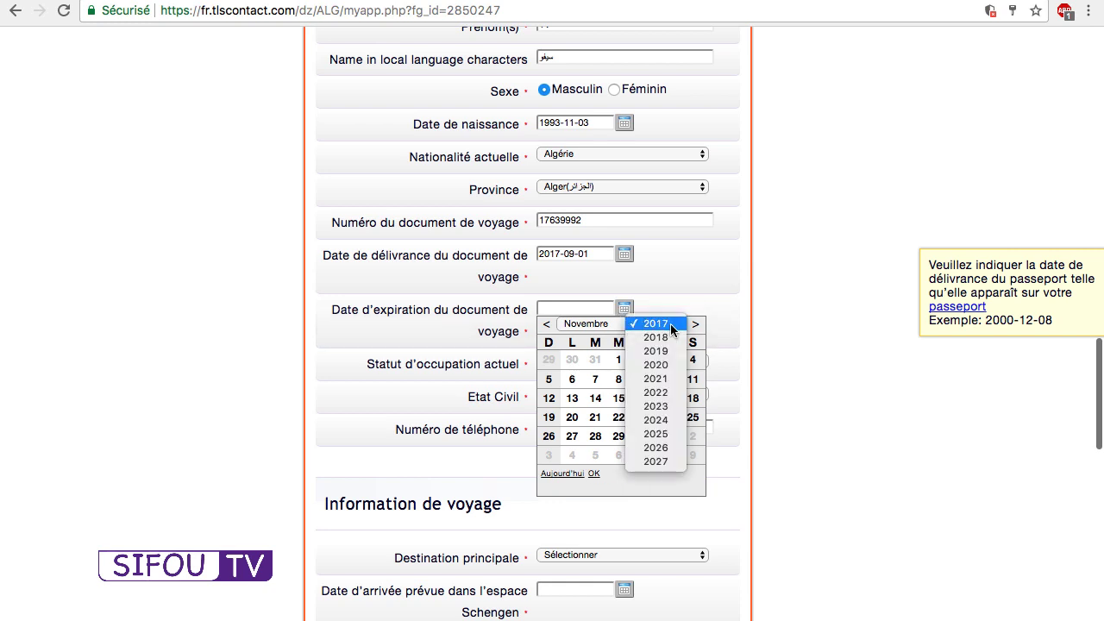
left_click(655, 459)
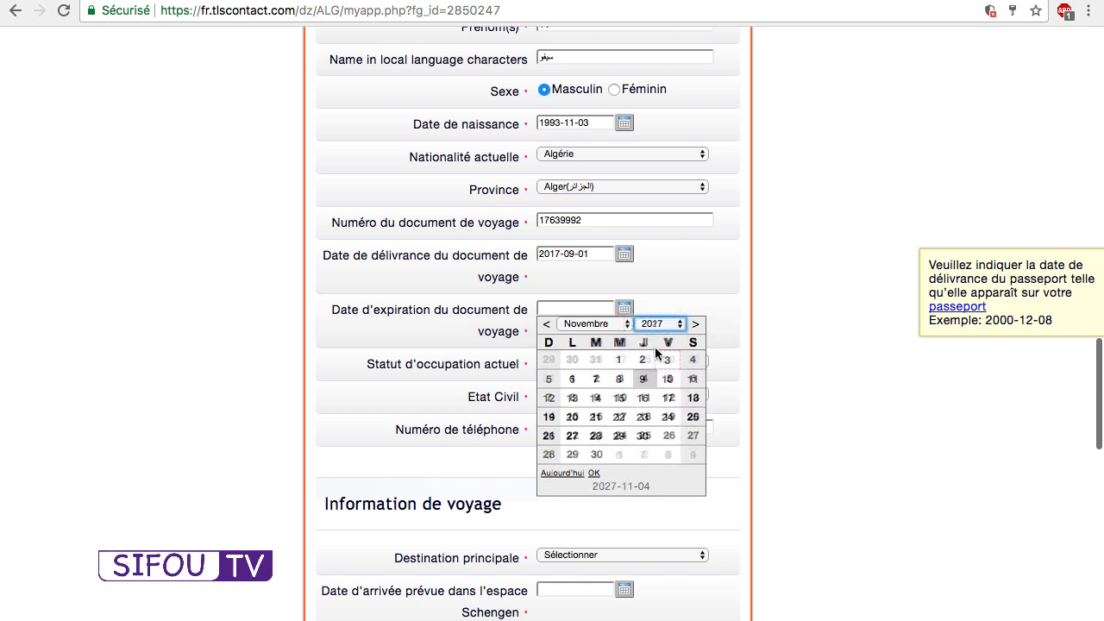
left_click(609, 324)
left_click(601, 299)
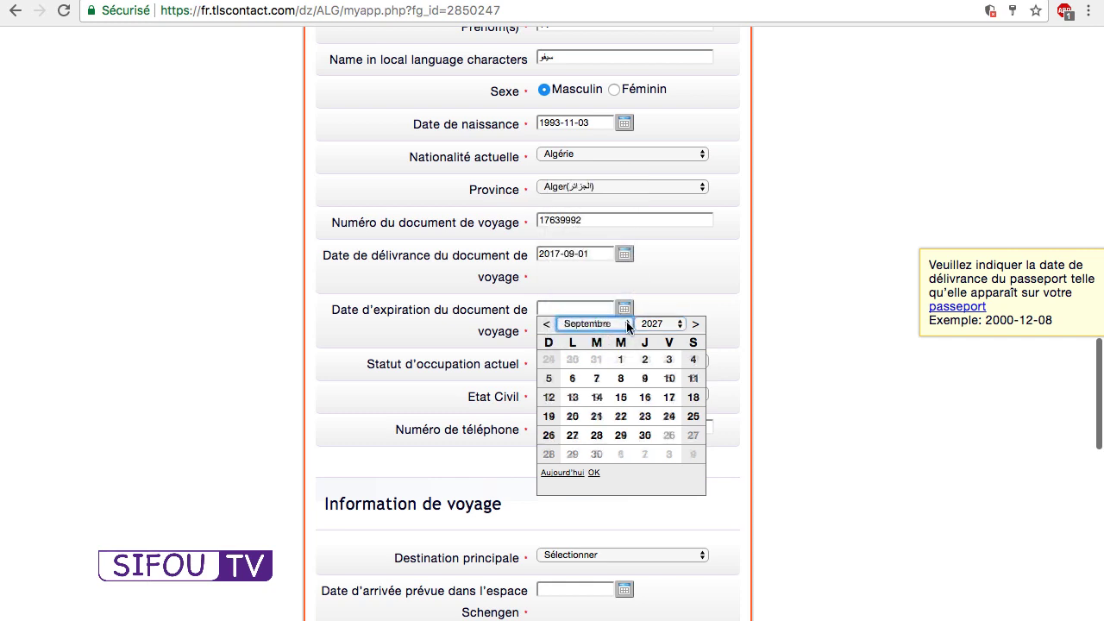
left_click(604, 324)
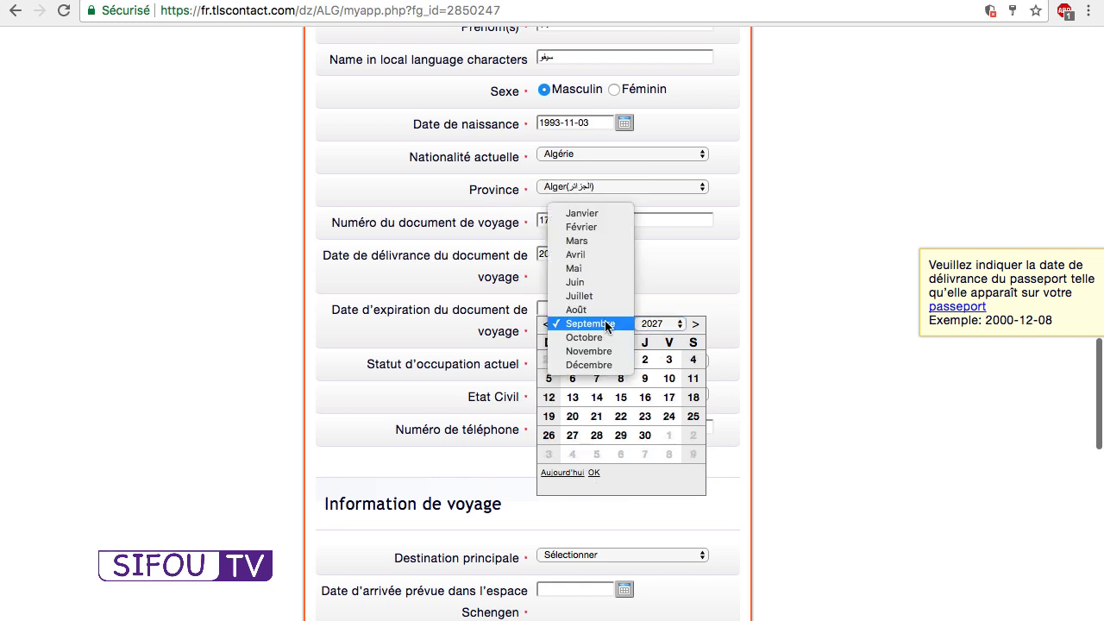
left_click(599, 335)
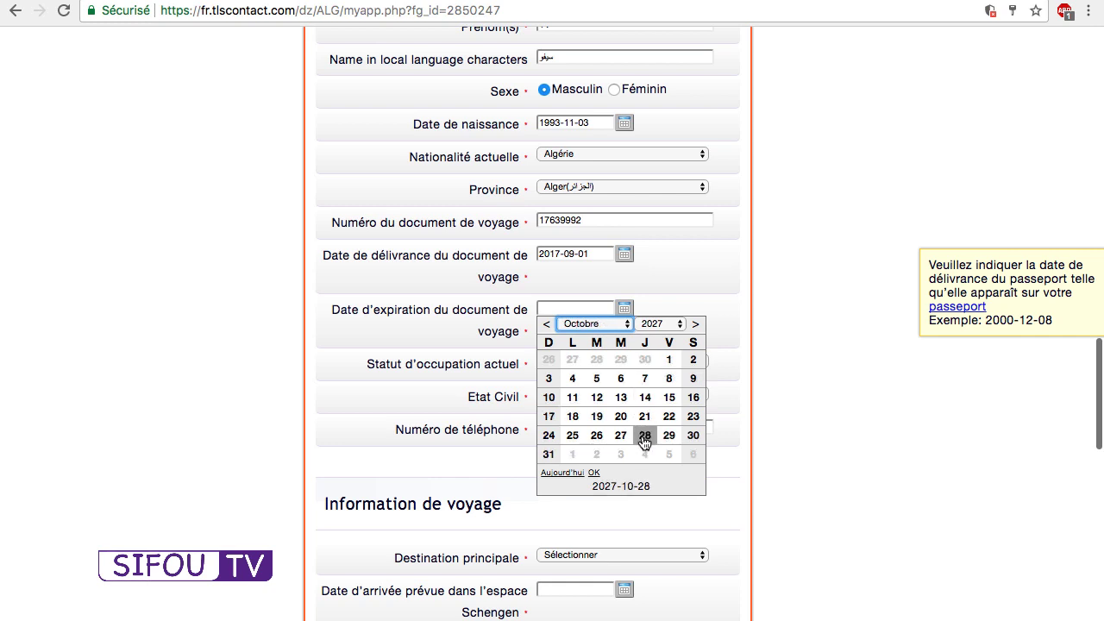
left_click(549, 454)
left_click(614, 360)
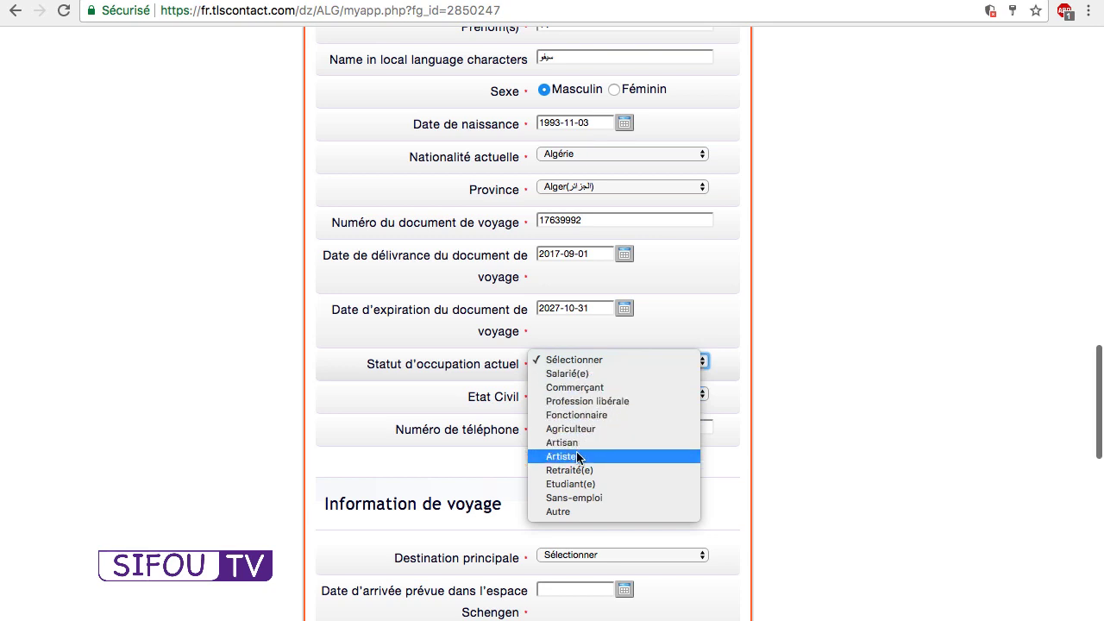
Set occupation status to Salarié(e) and marital status to Célibataire.
left_click(583, 374)
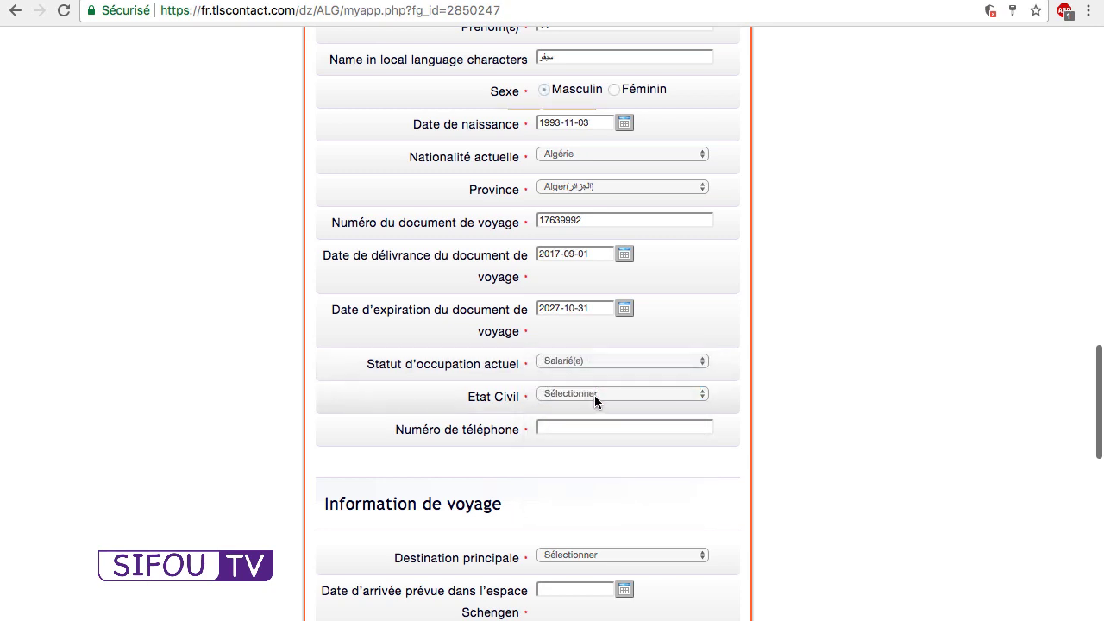
left_click(606, 394)
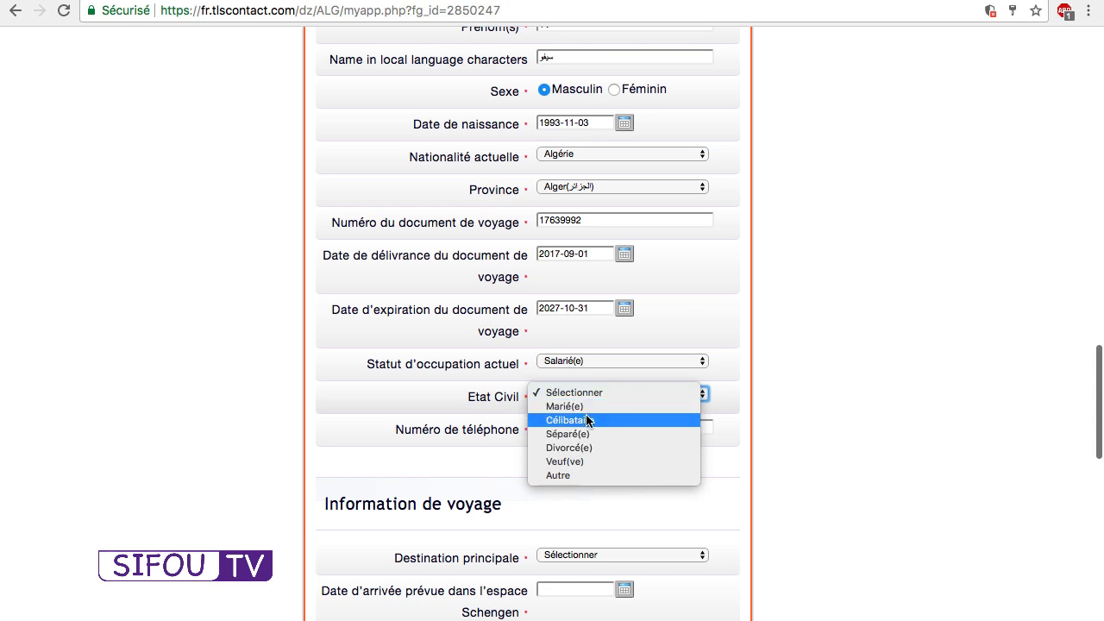
left_click(587, 420)
Enter the applicant's phone number in the international format starting with 213.
left_click(575, 427)
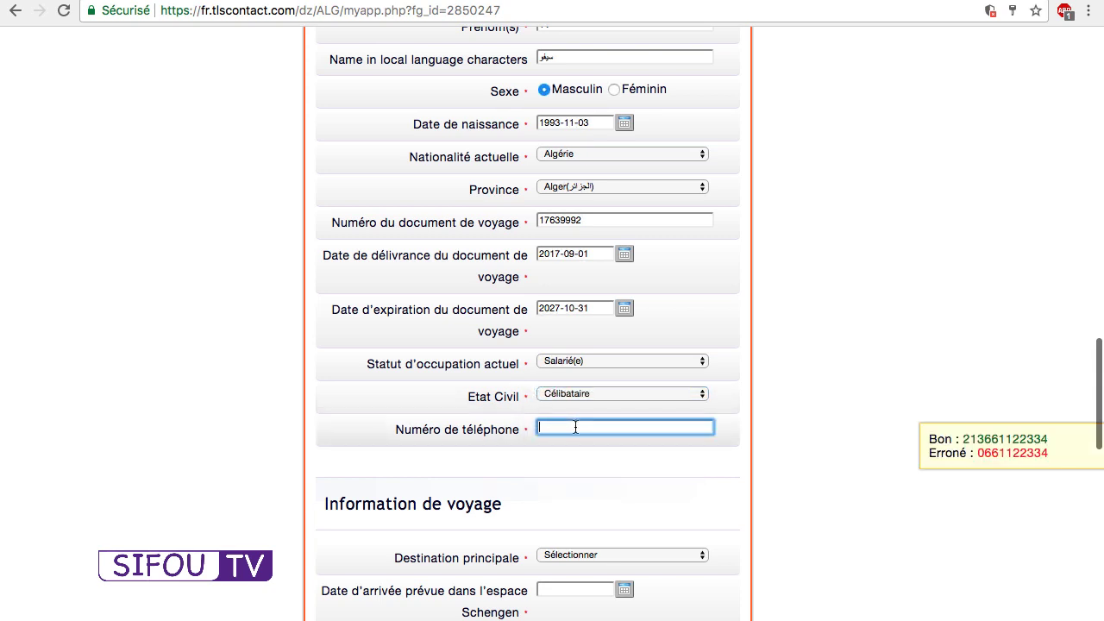
triple_click(986, 438)
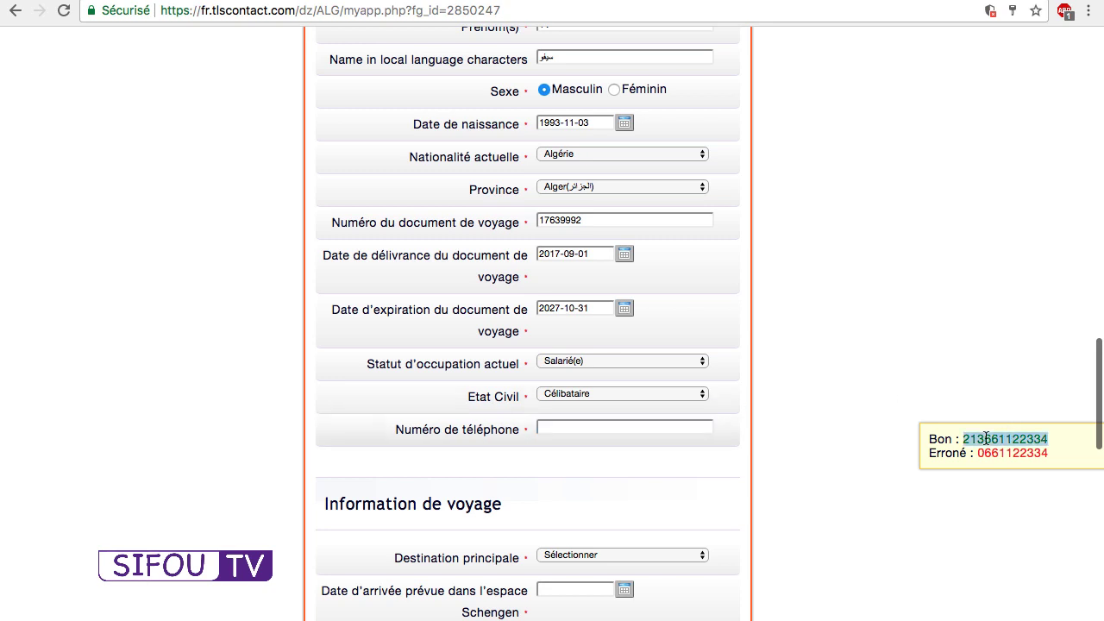
double_click(985, 438)
left_click(671, 427)
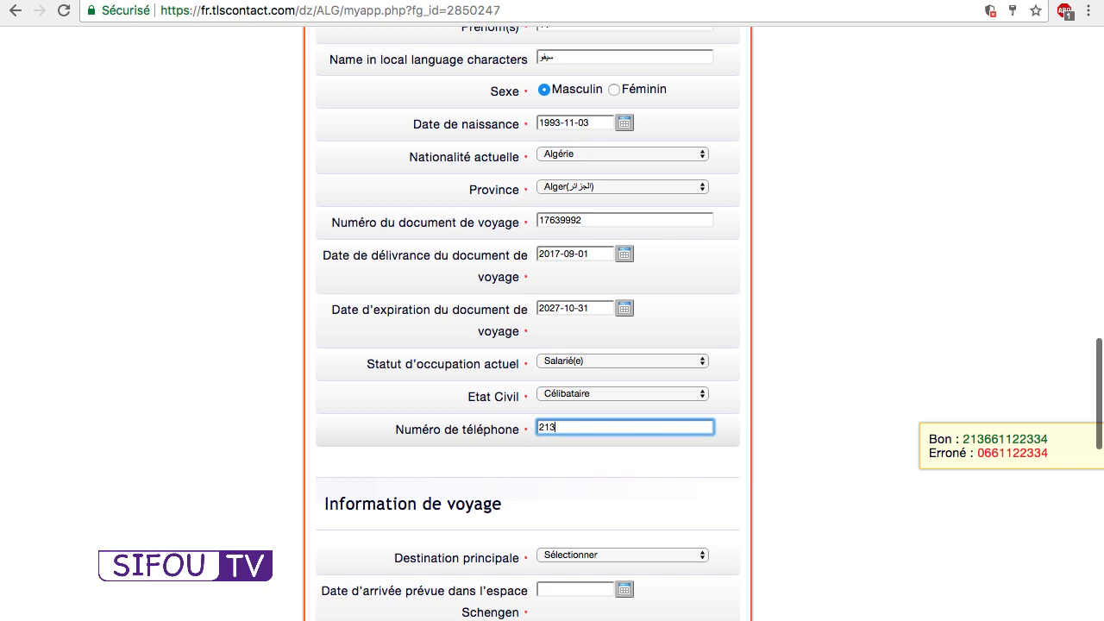
scroll(625, 424, "up", 5)
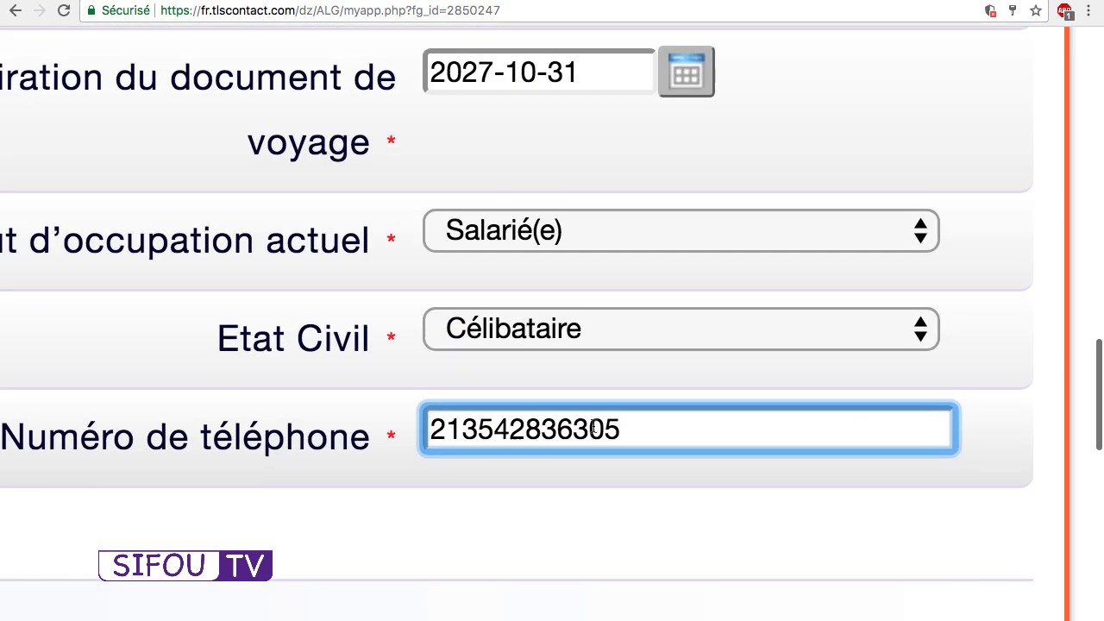
scroll(593, 427, "down", 1)
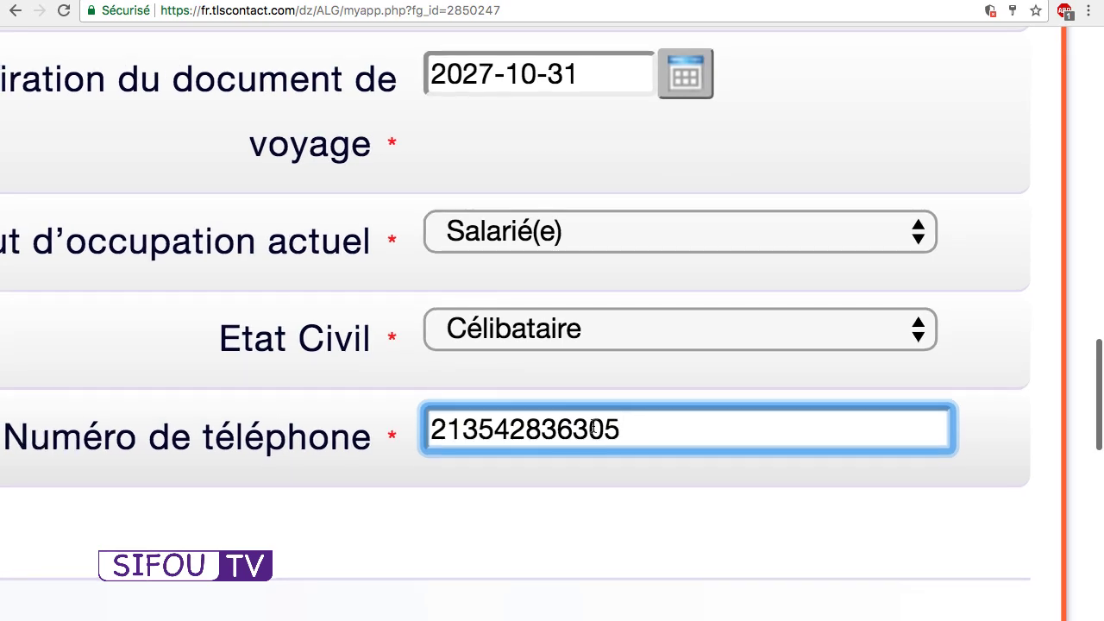
scroll(593, 427, "down", 5)
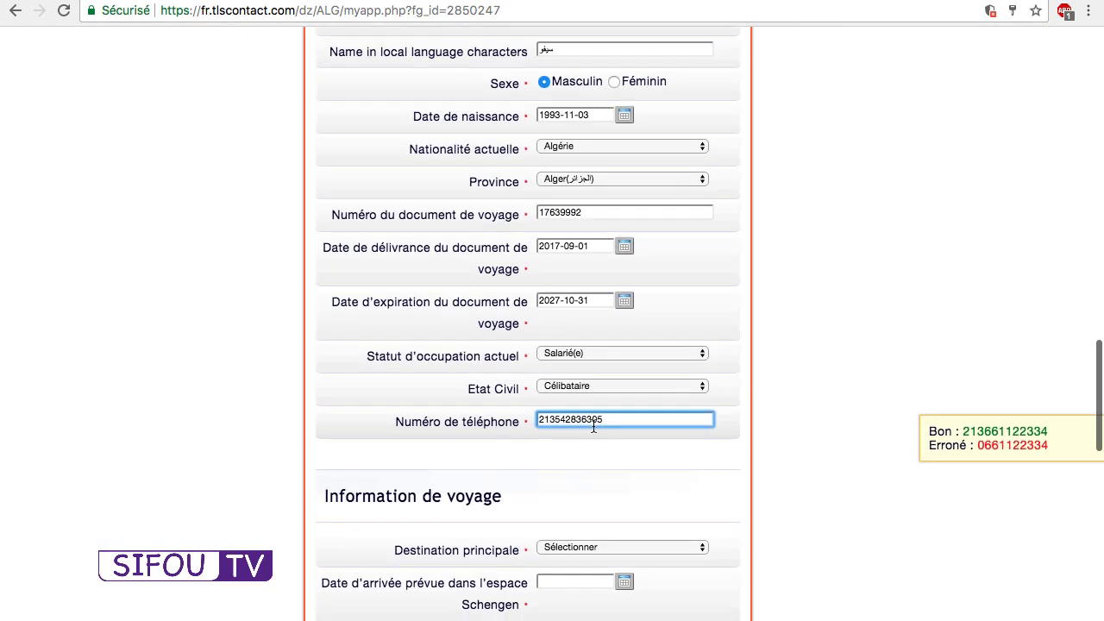
scroll(594, 428, "down", 3)
Choose France as the main destination.
left_click(622, 267)
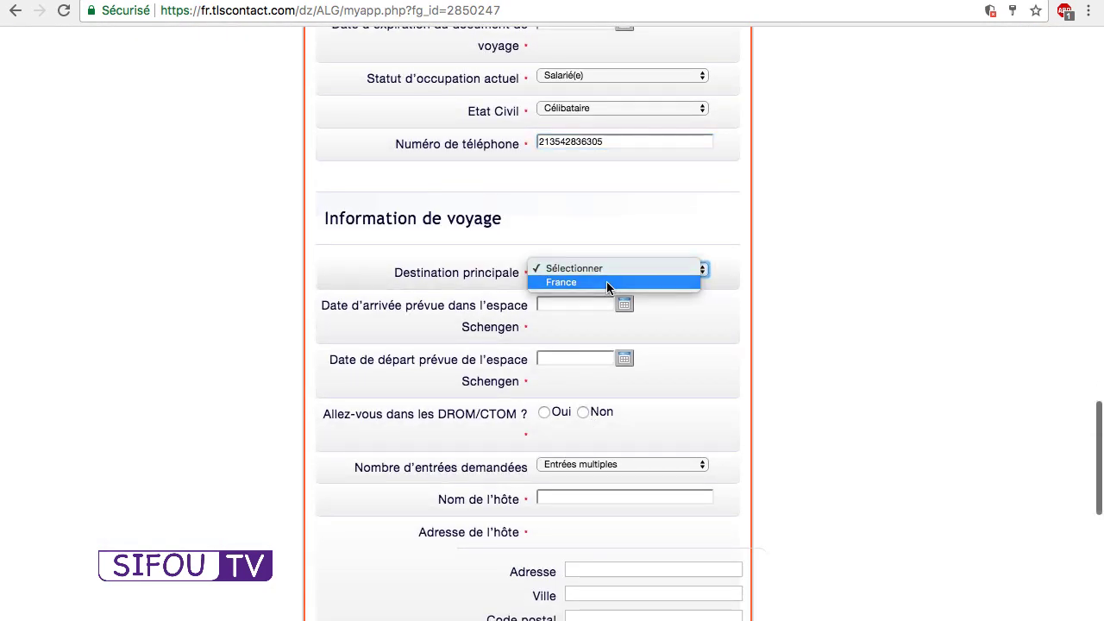
left_click(607, 281)
left_click(624, 305)
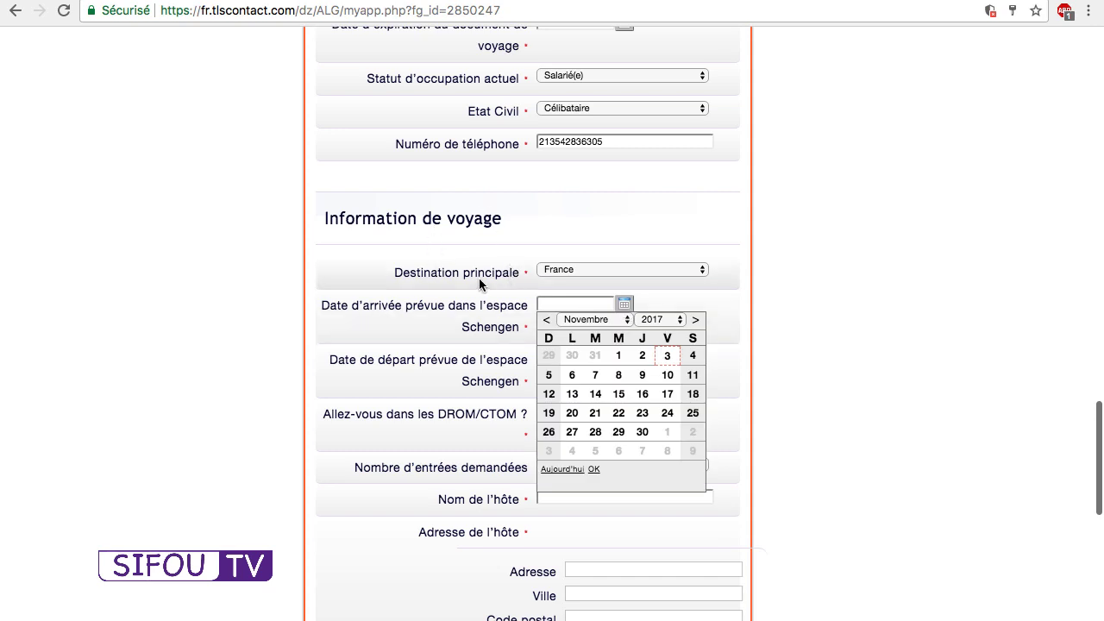
left_click(555, 272)
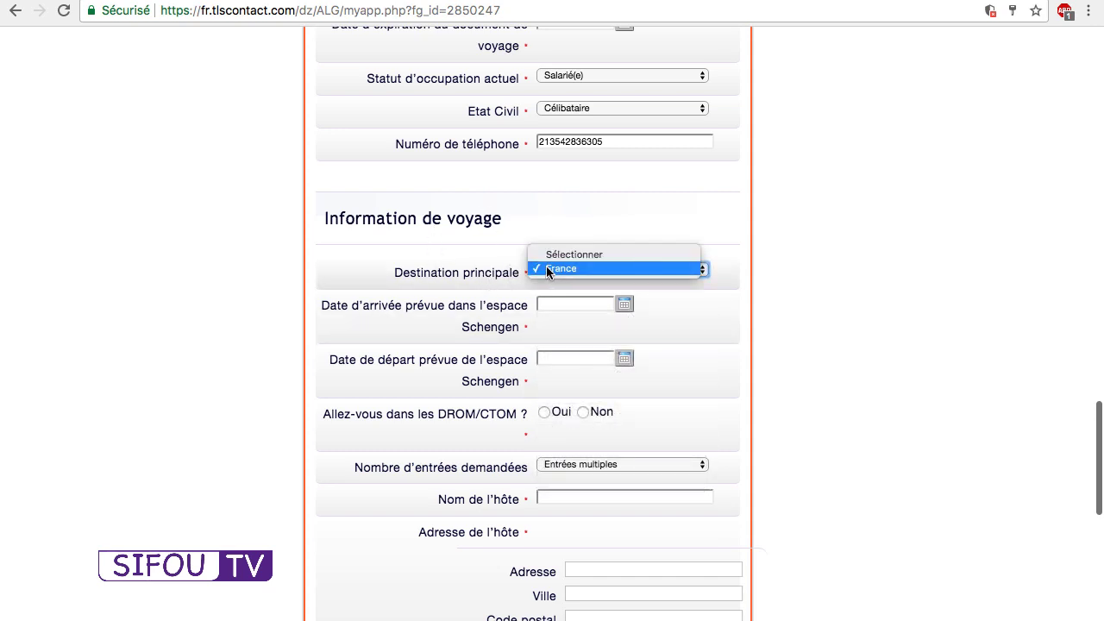
left_click(555, 269)
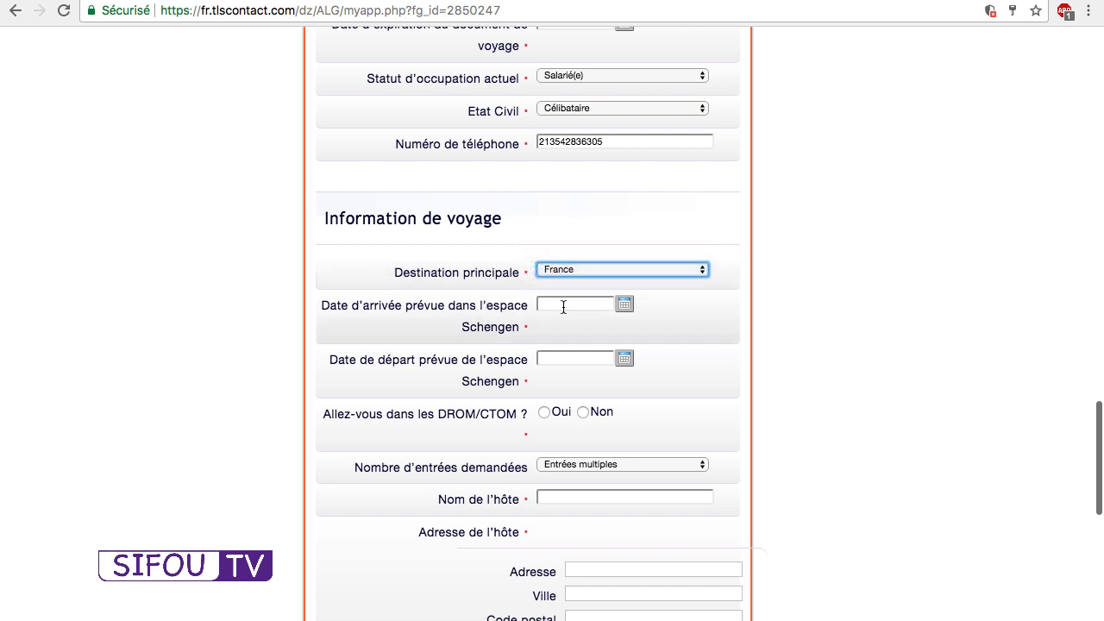
Set the stay from 2017-12-20 to 2017-12-27 and answer Non to travelling to DROM/CTOM.
left_click(625, 306)
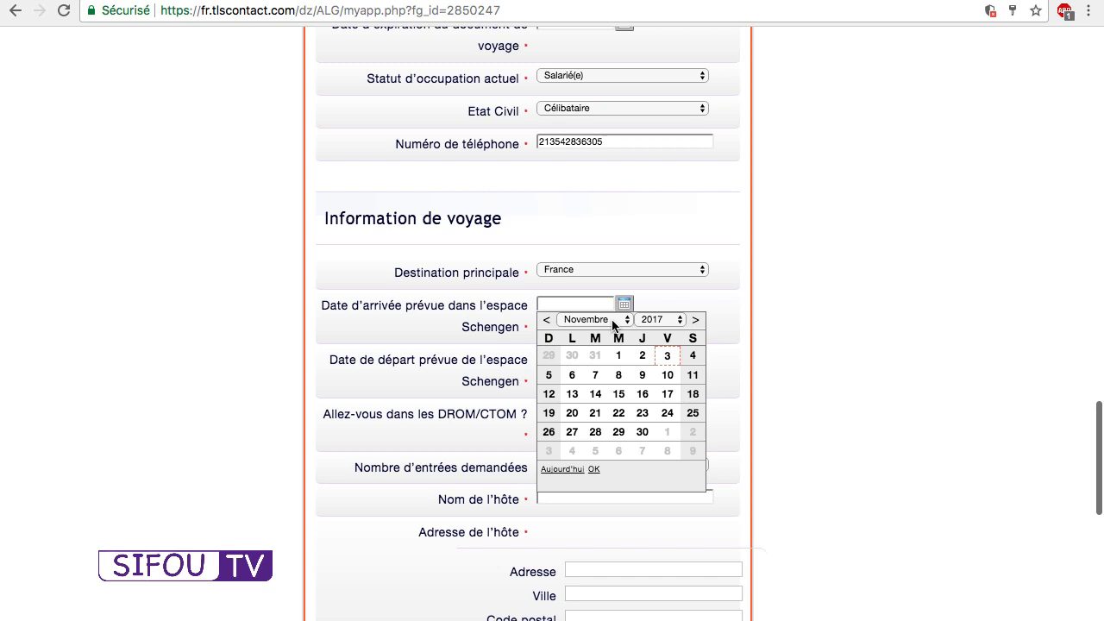
left_click(614, 324)
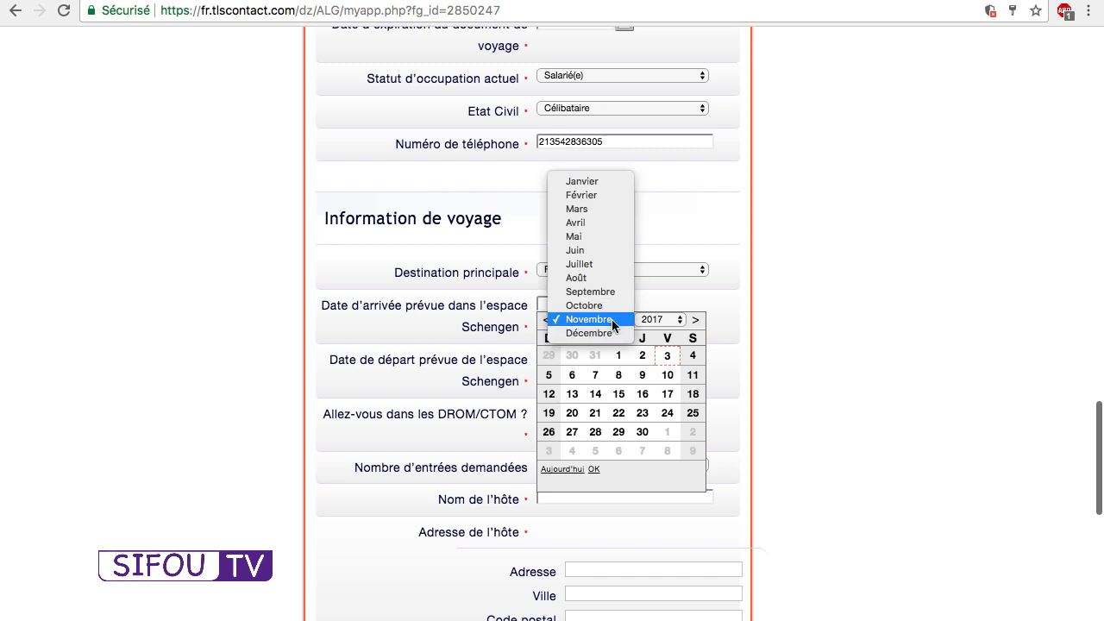
left_click(595, 333)
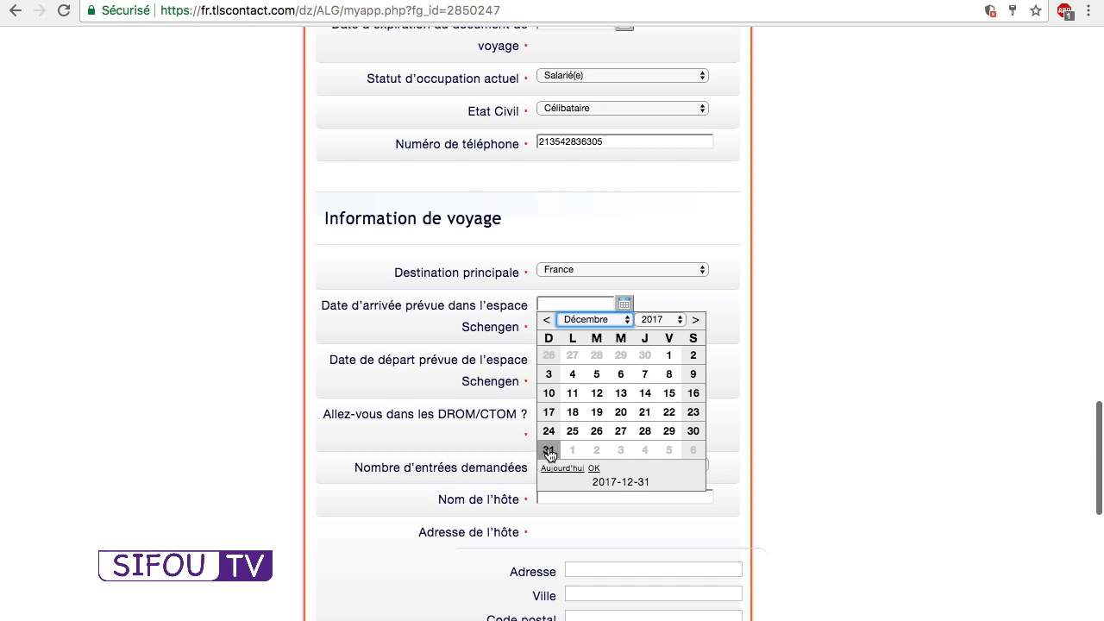
left_click(622, 411)
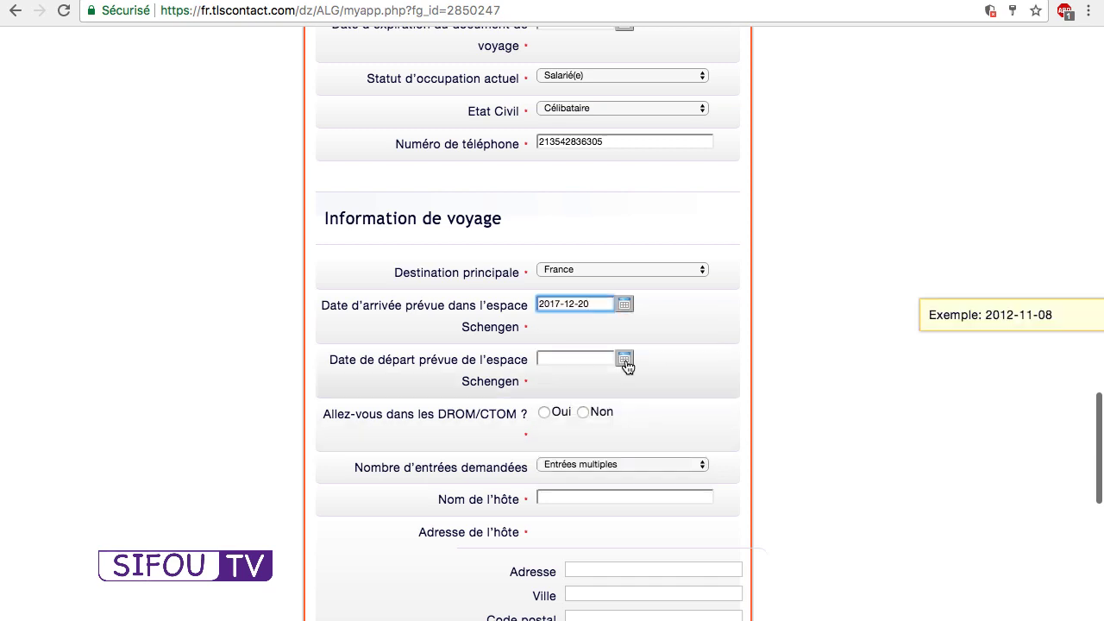
left_click(624, 357)
left_click(620, 377)
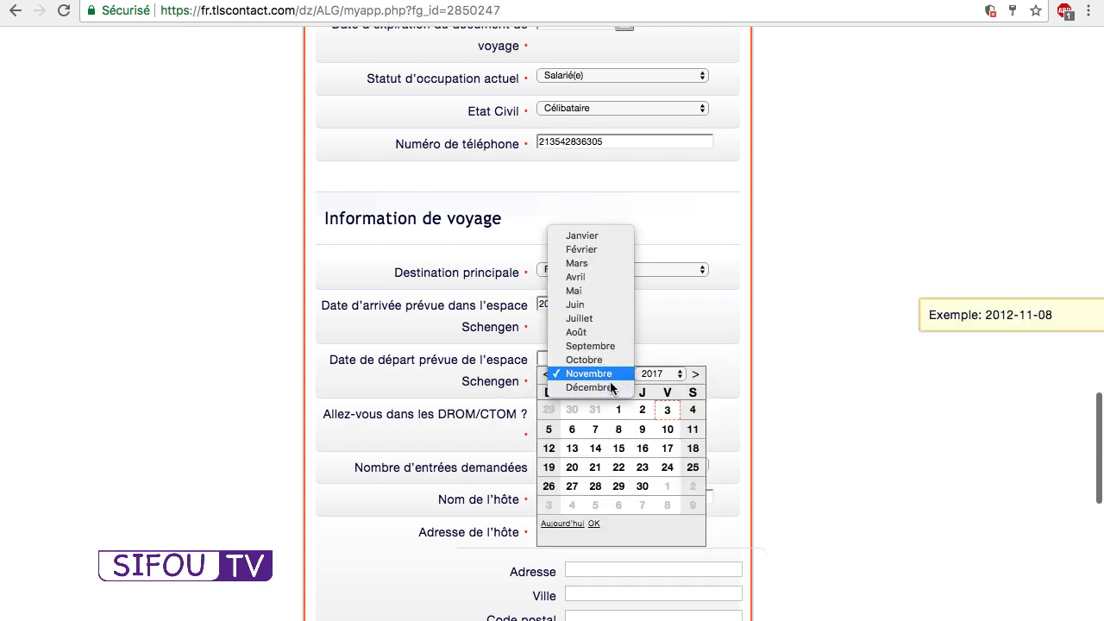
left_click(600, 389)
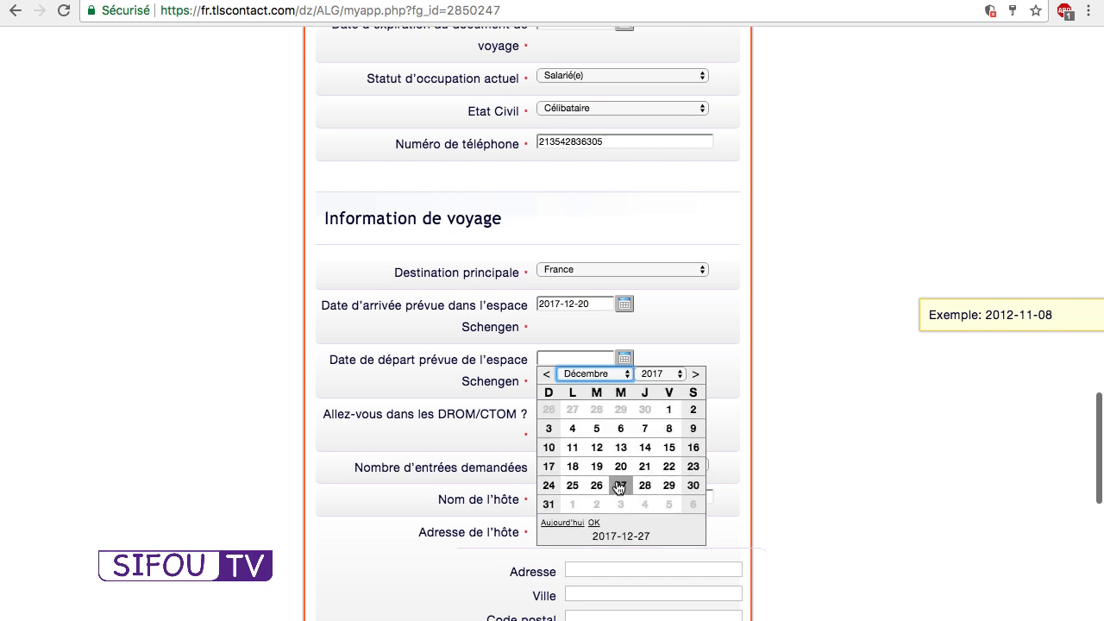
left_click(619, 486)
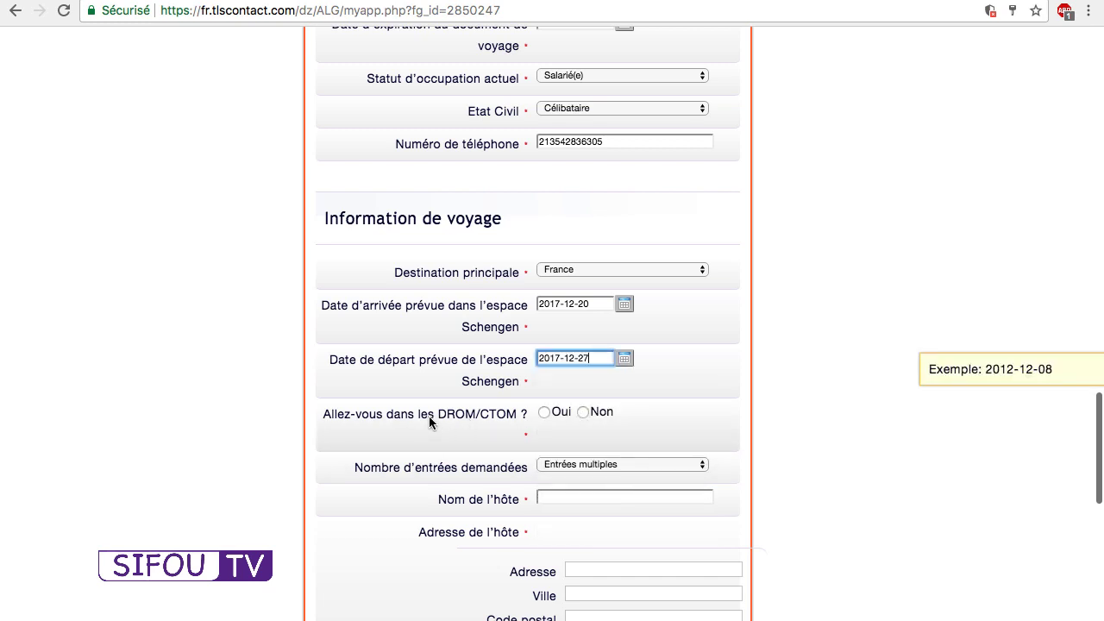
left_click(584, 411)
Enter the host as IBIS in PARIS with postal code 75000.
scroll(583, 412, "down", 3)
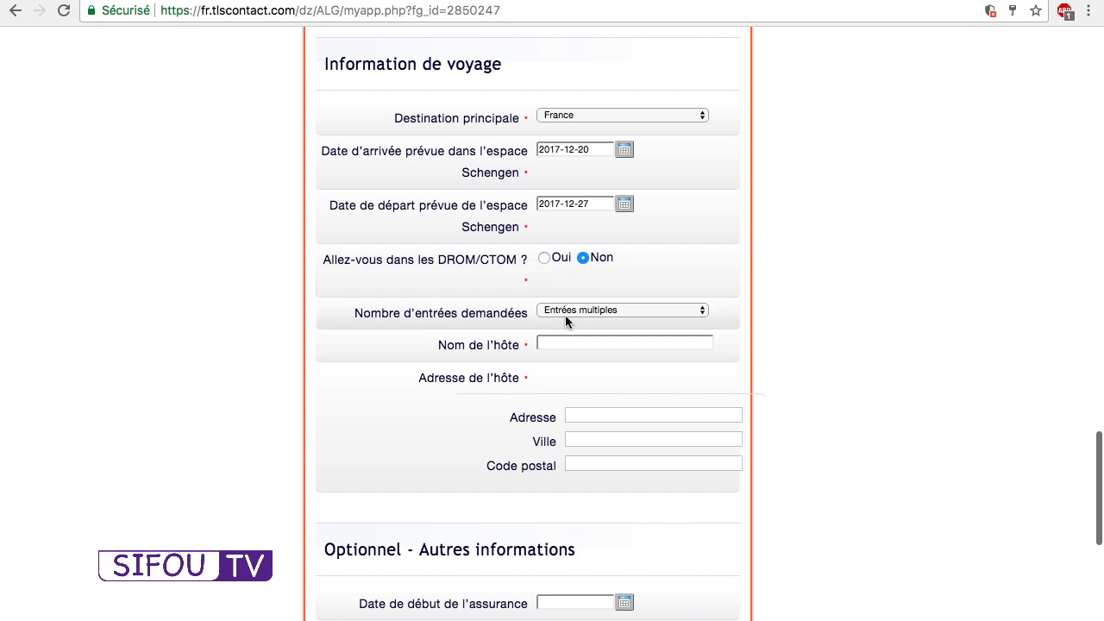
left_click(550, 343)
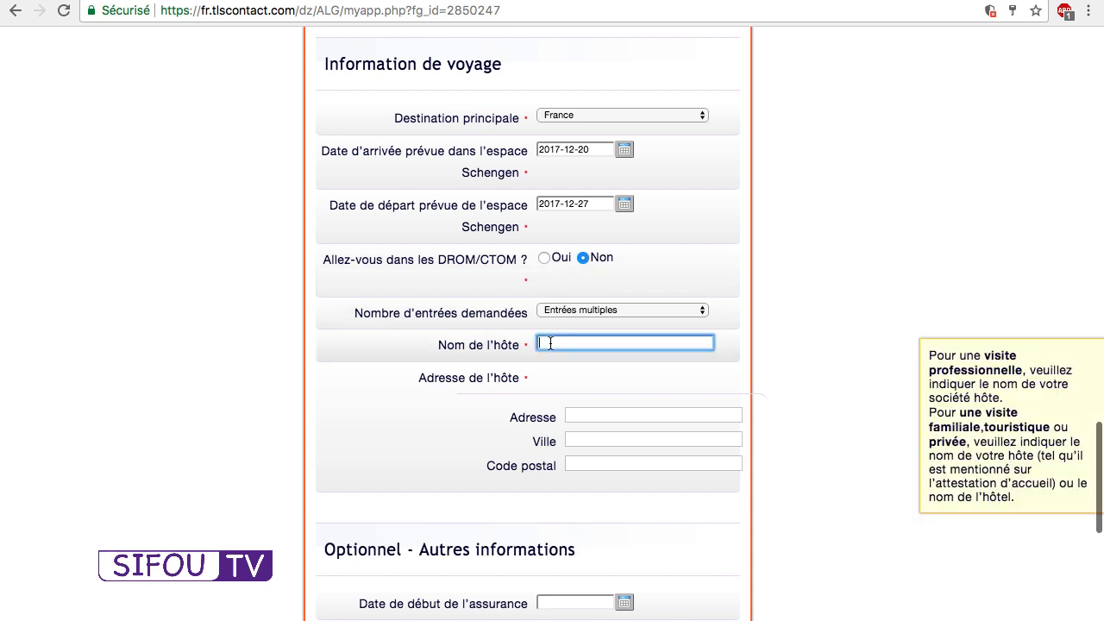
type("IBIS")
key("Tab")
type("PA")
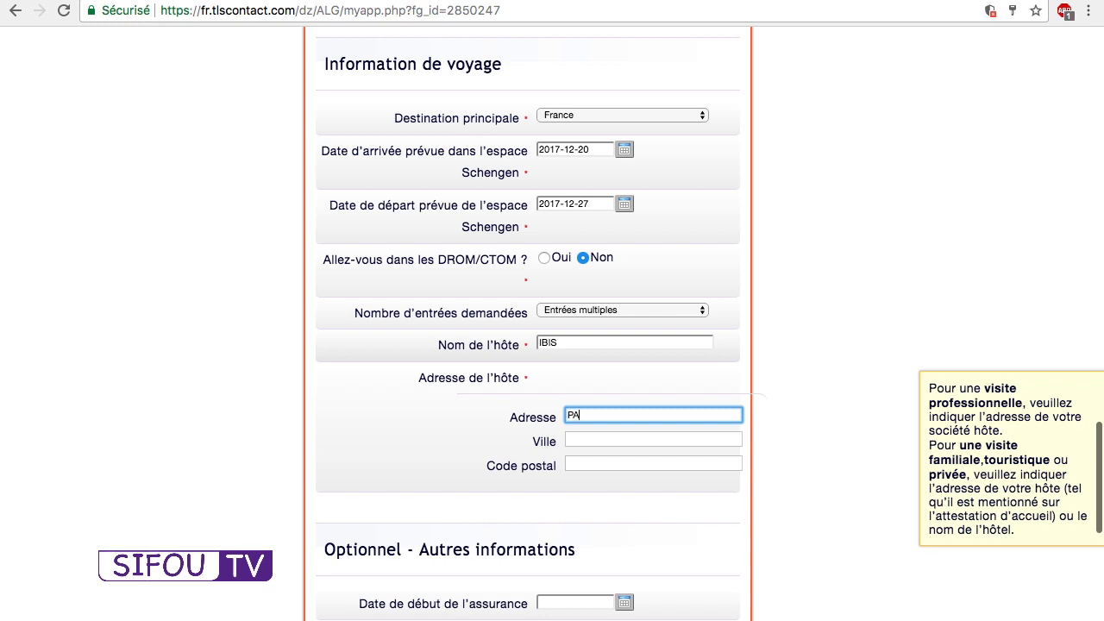
type("RIS")
key("Tab")
type("PARIS")
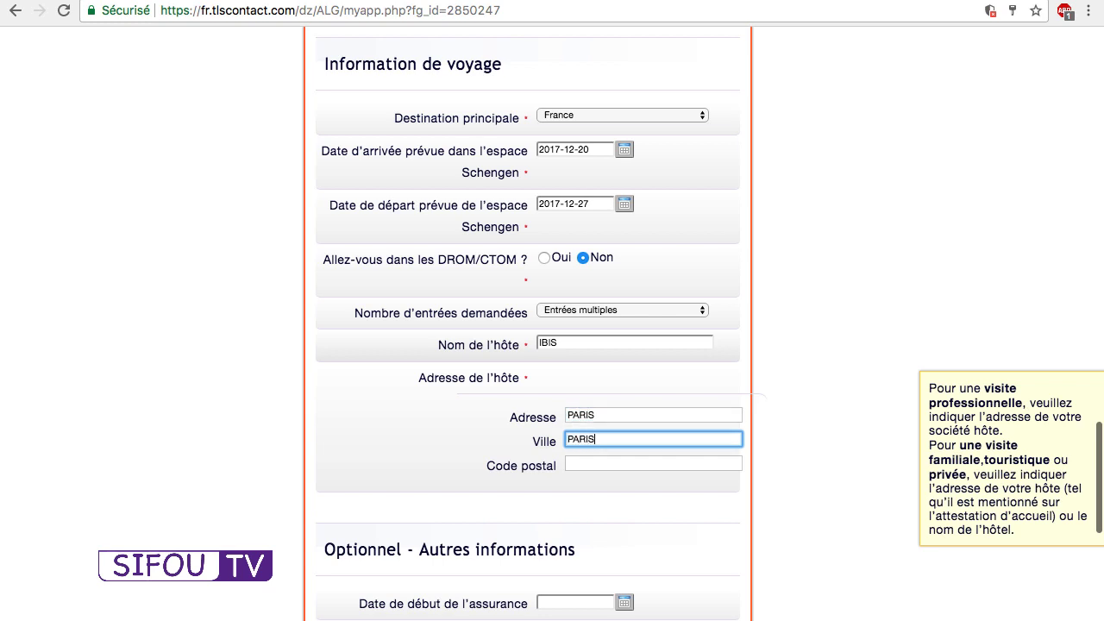
key("Tab")
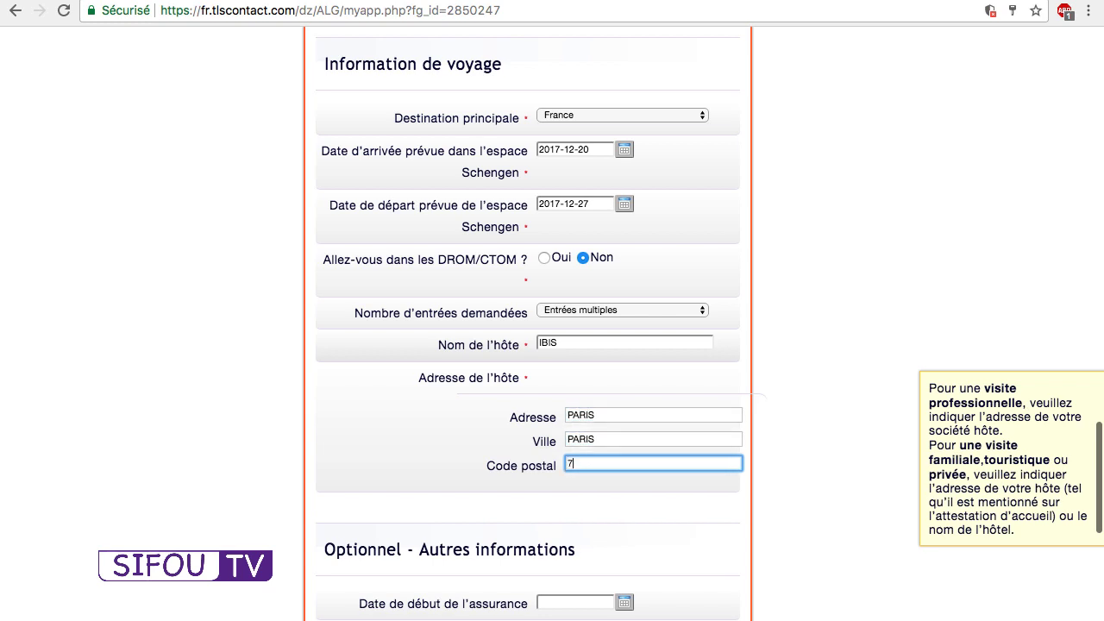
type("75000")
scroll(641, 346, "down", 3)
left_click(657, 539)
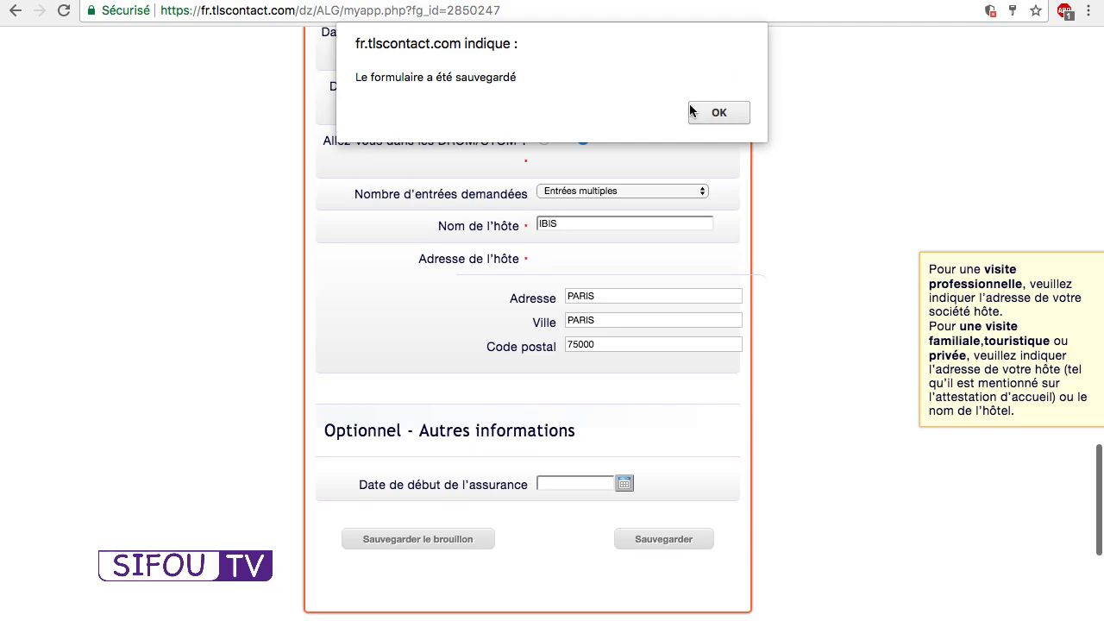
left_click(718, 113)
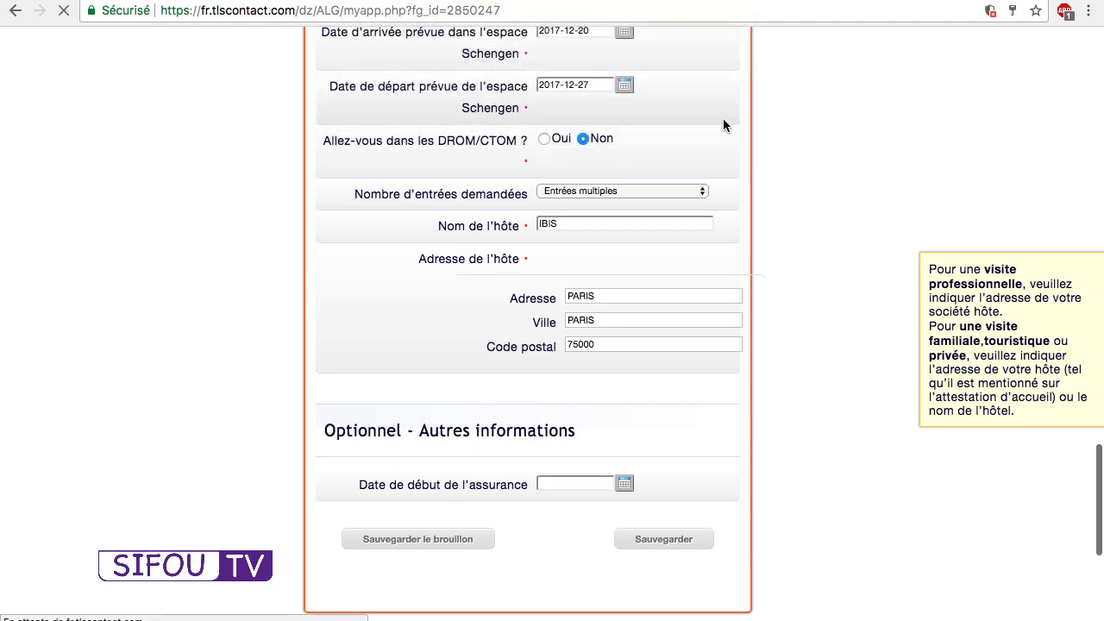
scroll(556, 379, "down", 15)
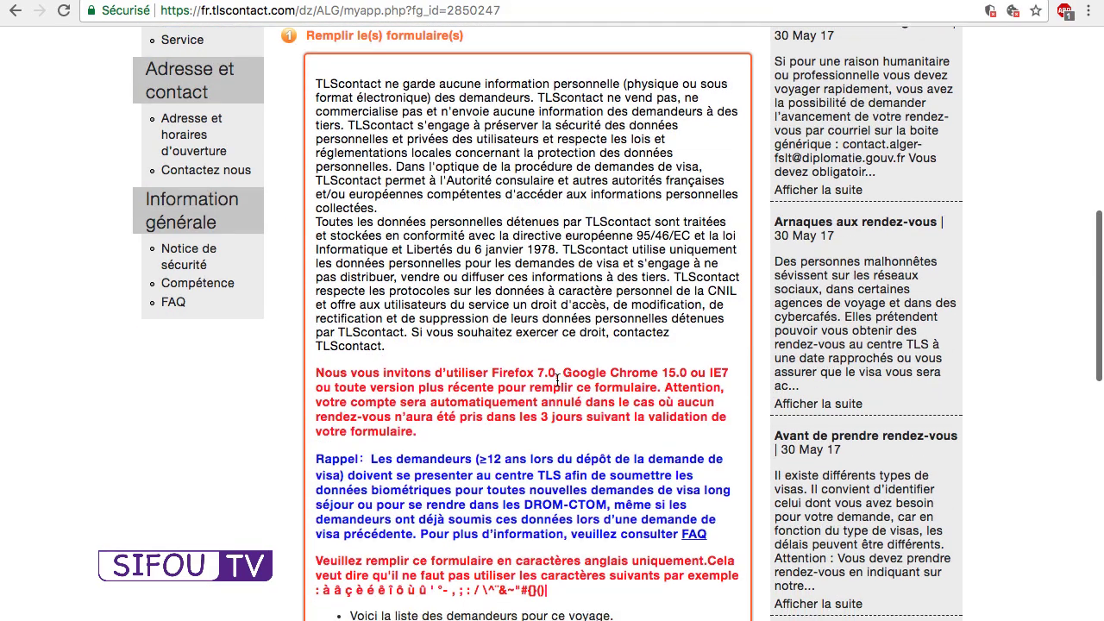
scroll(556, 385, "up", 1)
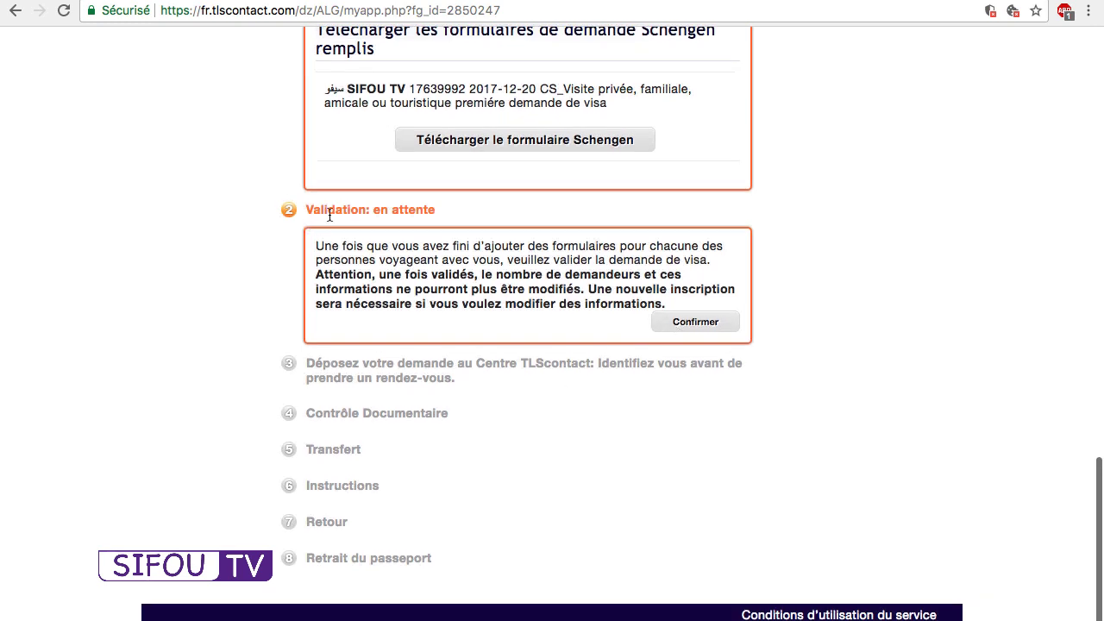
left_click(698, 333)
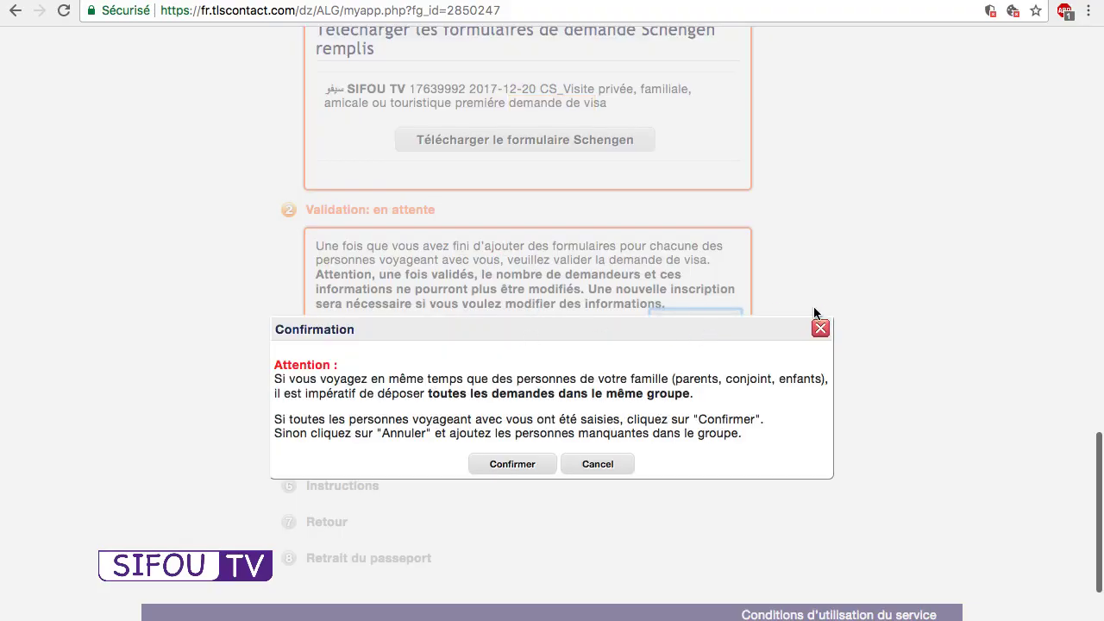
left_click(819, 329)
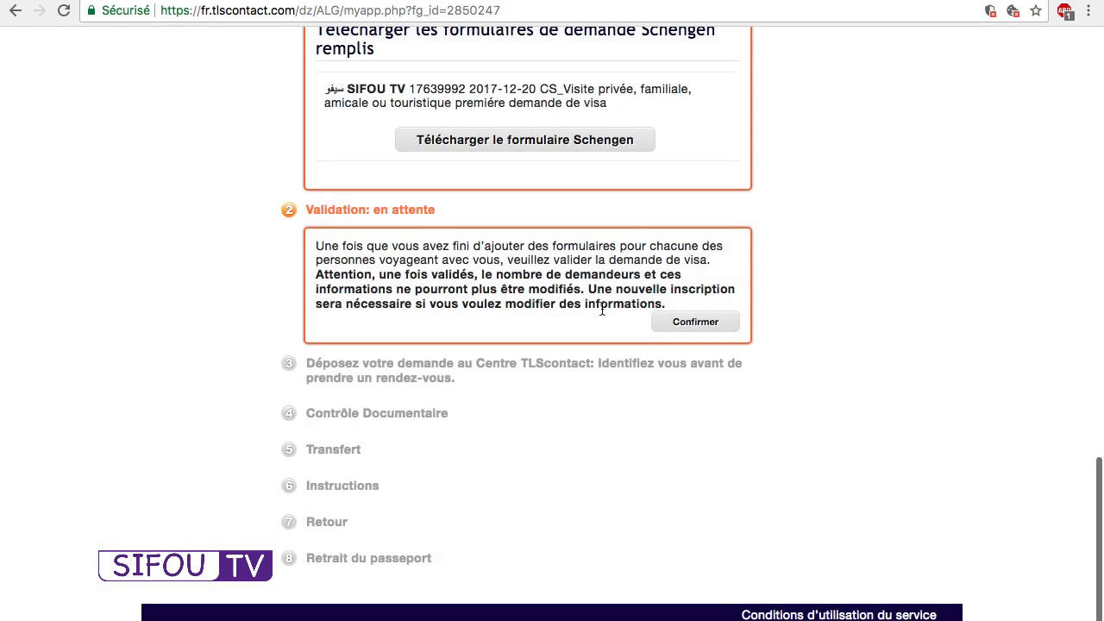
scroll(602, 314, "up", 5)
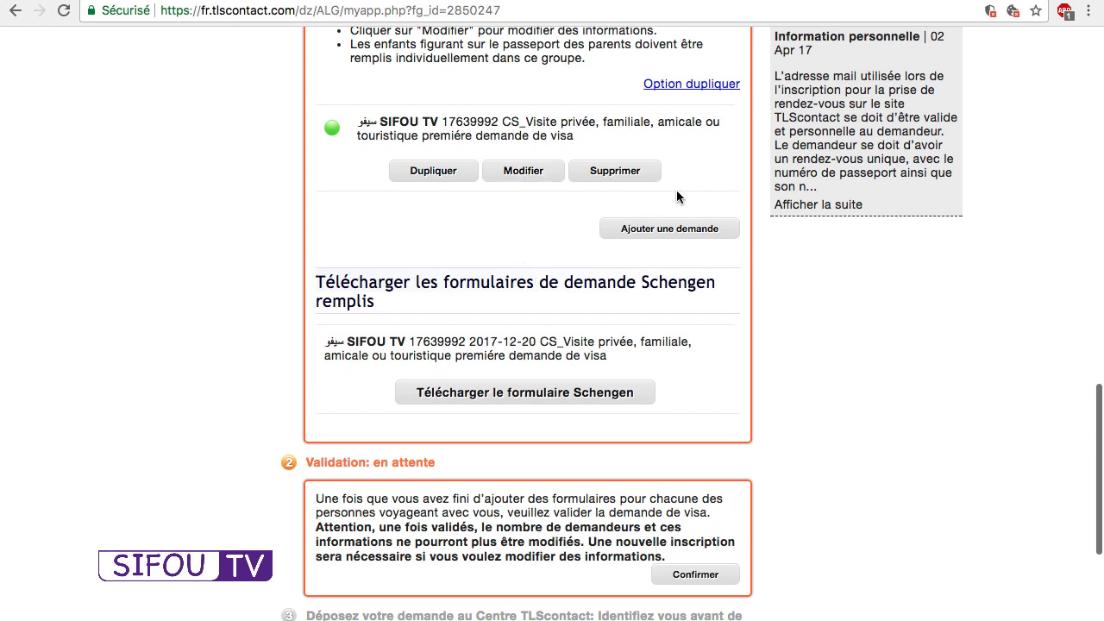
double_click(479, 121)
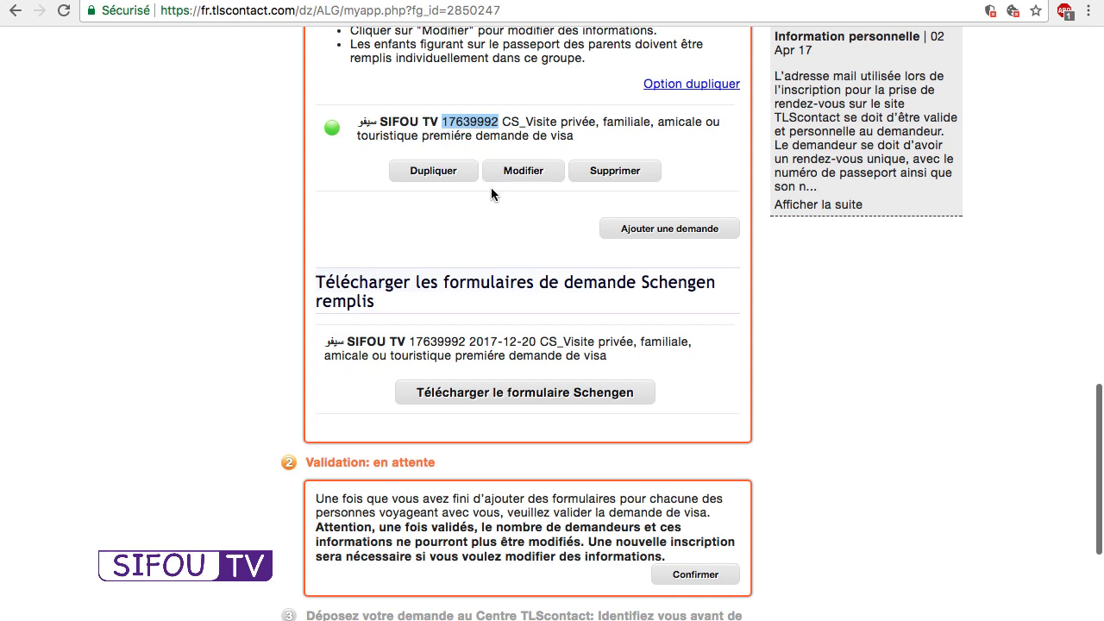
left_click(508, 202)
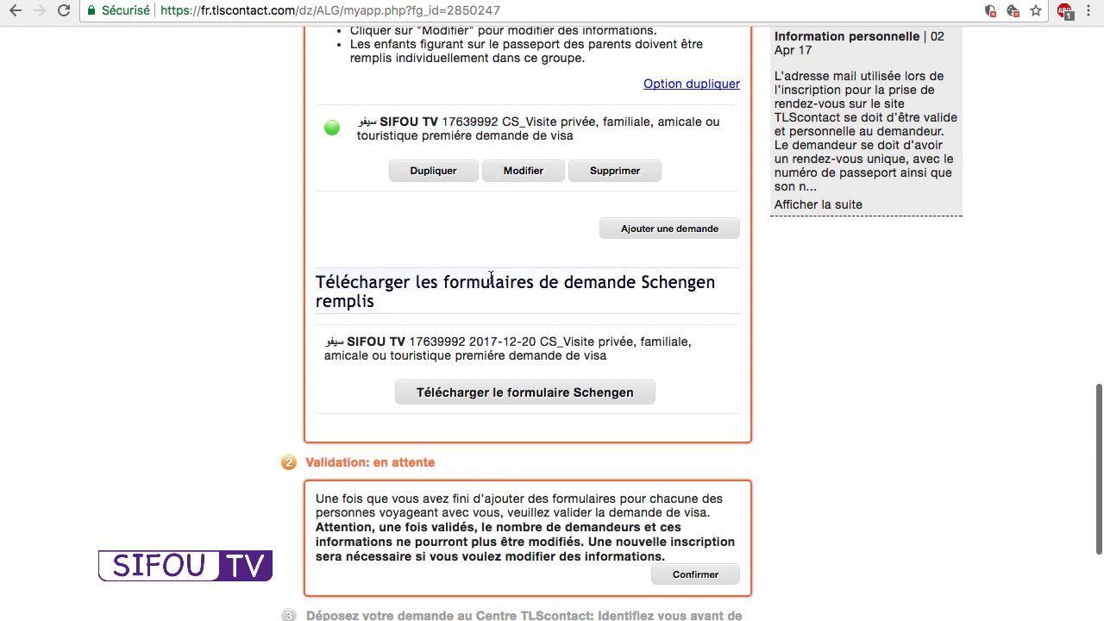
scroll(773, 472, "down", 4)
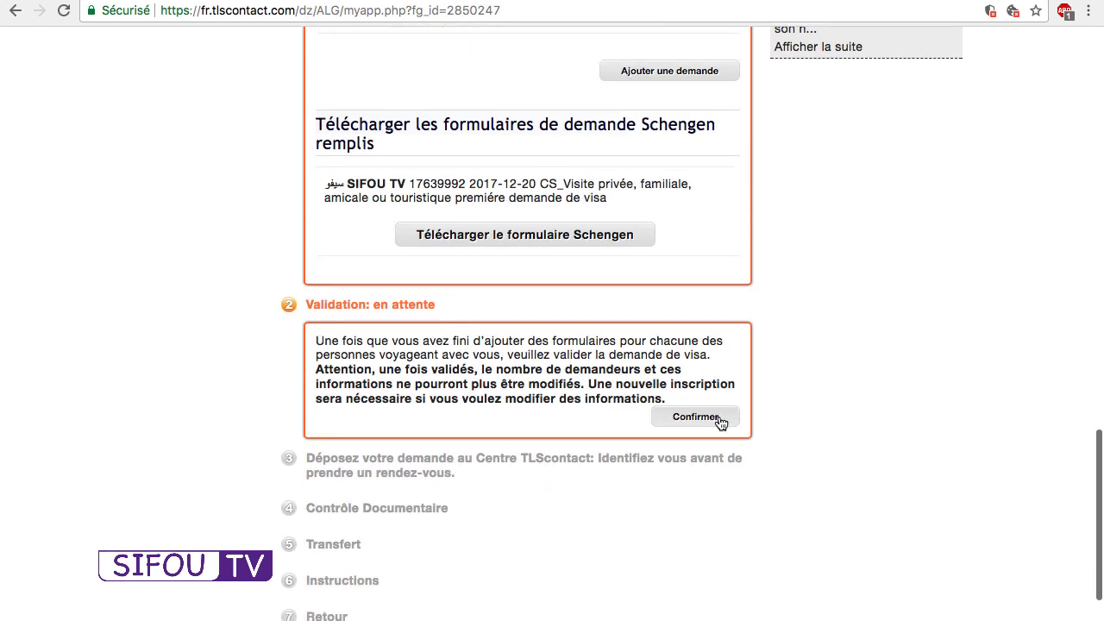
scroll(718, 423, "up", 5)
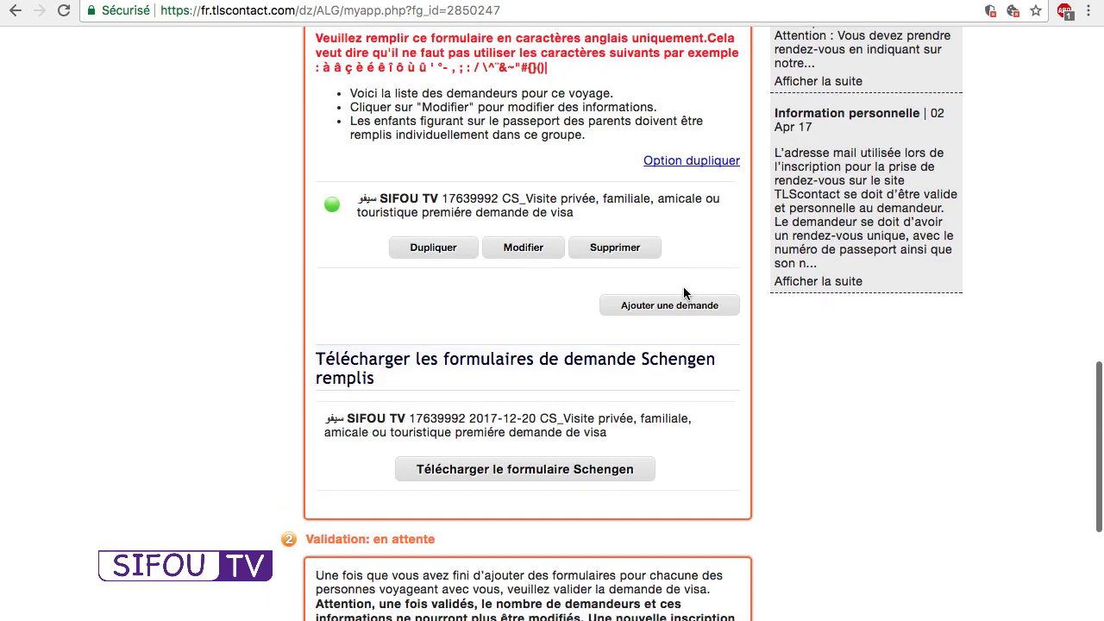
scroll(699, 312, "down", 7)
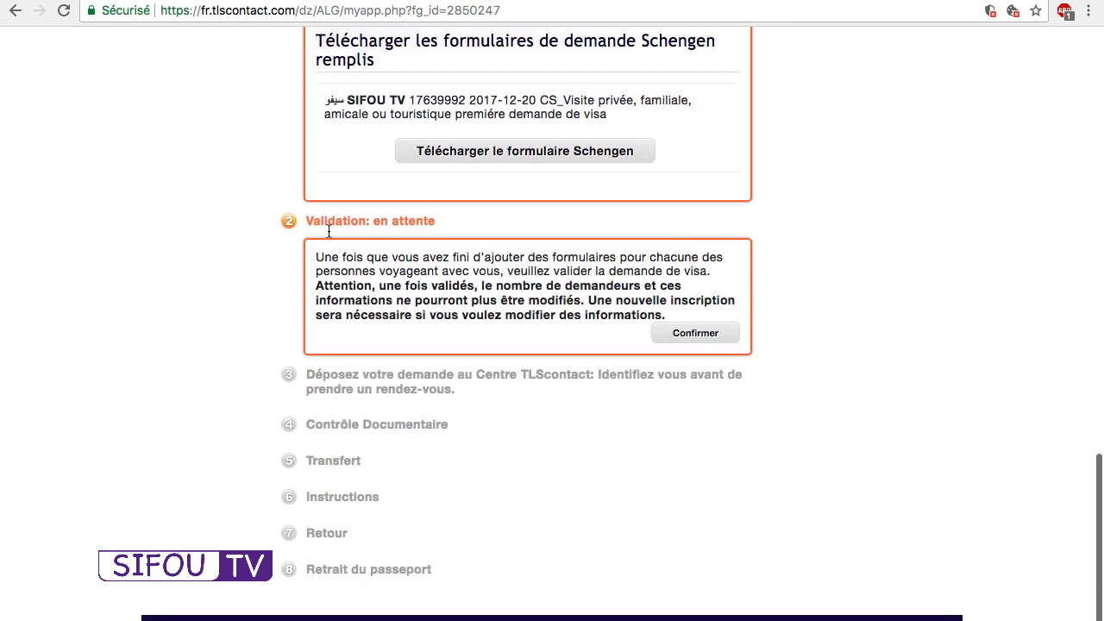
Request validation under Validation, dismiss the first warning, then confirm all travellers are in the group.
left_click(707, 333)
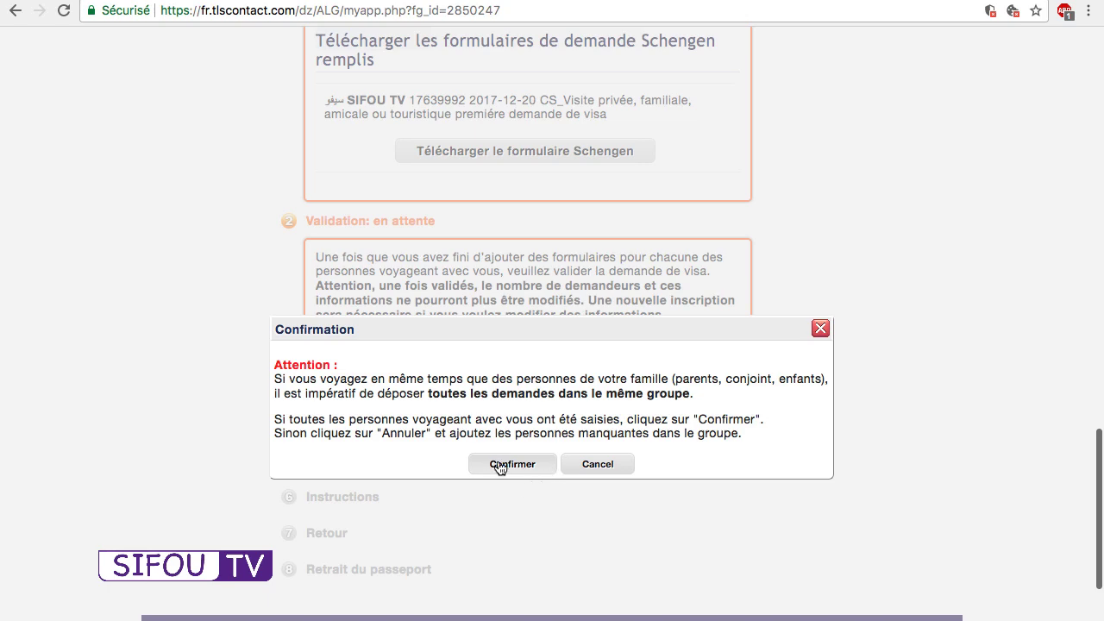
scroll(500, 466, "up", 3)
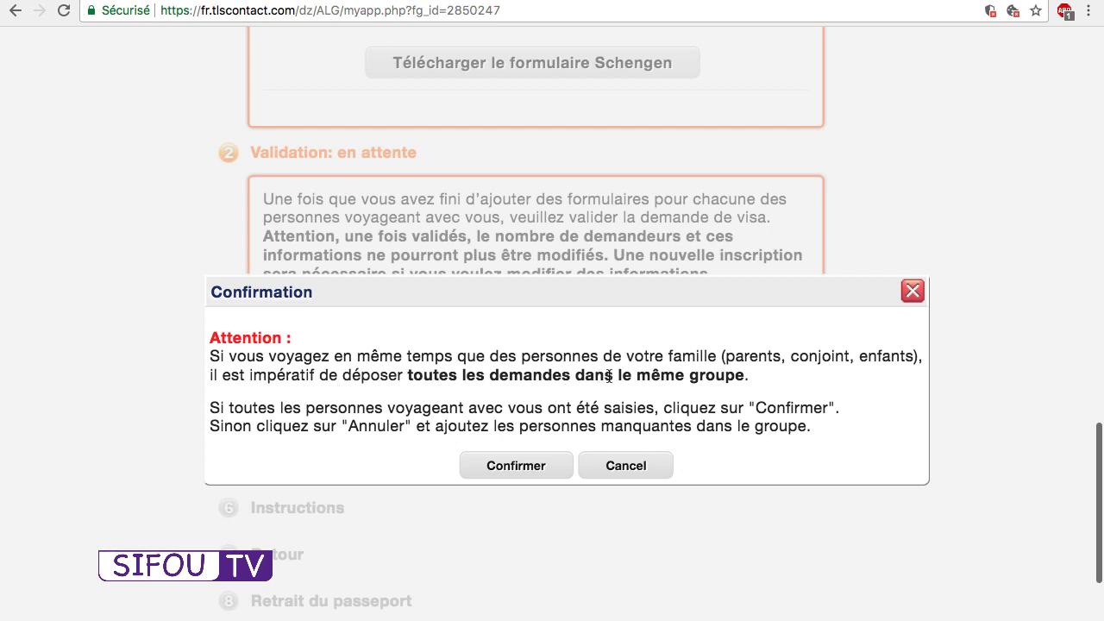
left_click(911, 292)
scroll(862, 138, "up", 5)
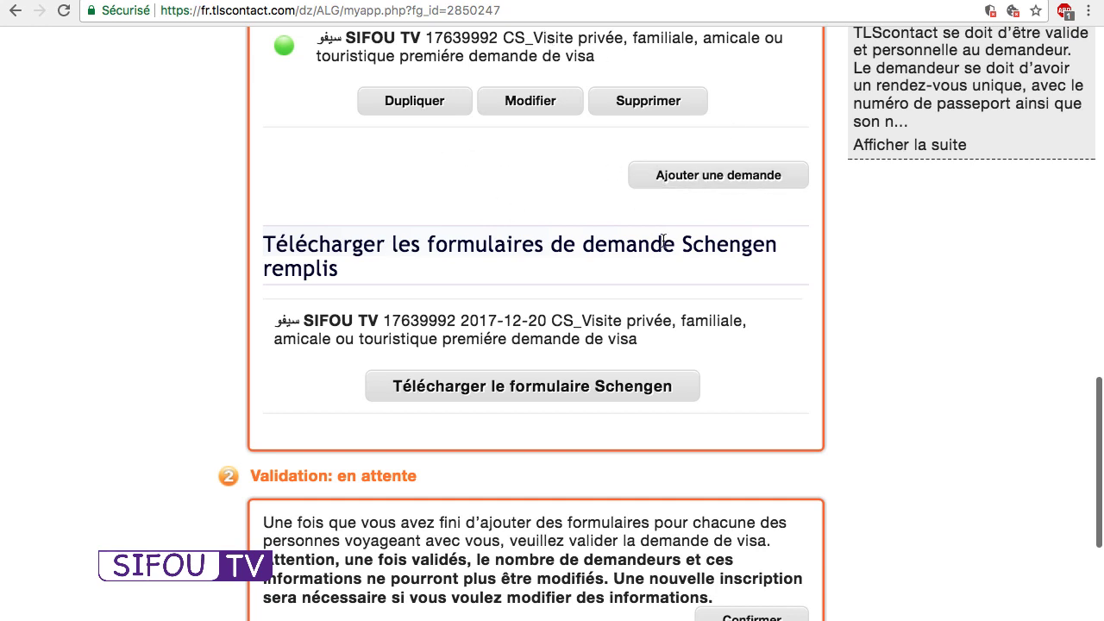
scroll(713, 245, "down", 5)
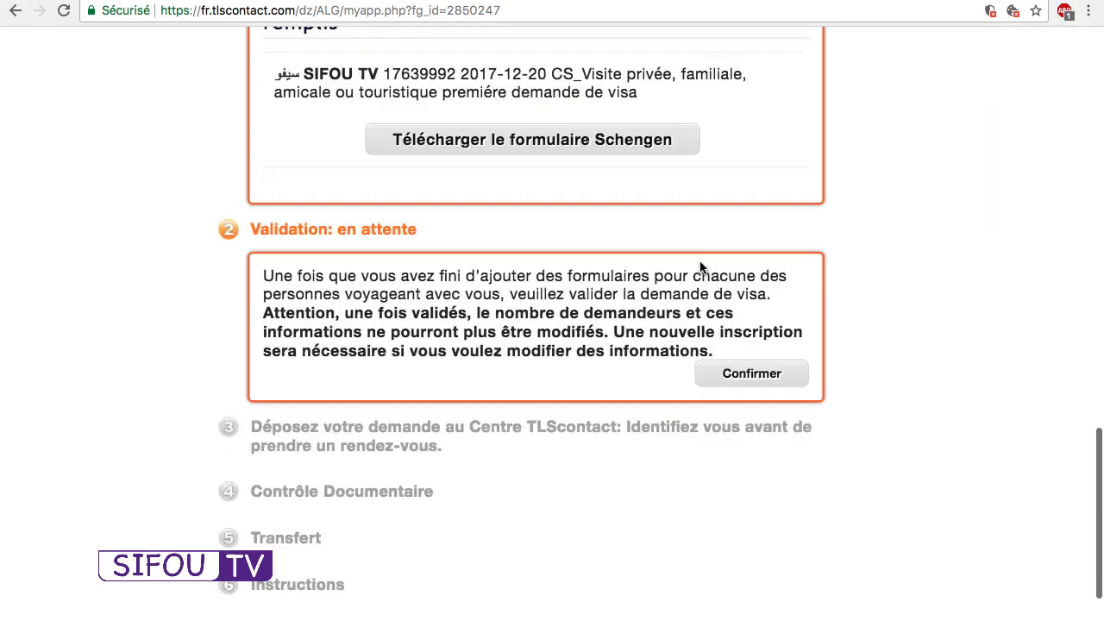
left_click(741, 321)
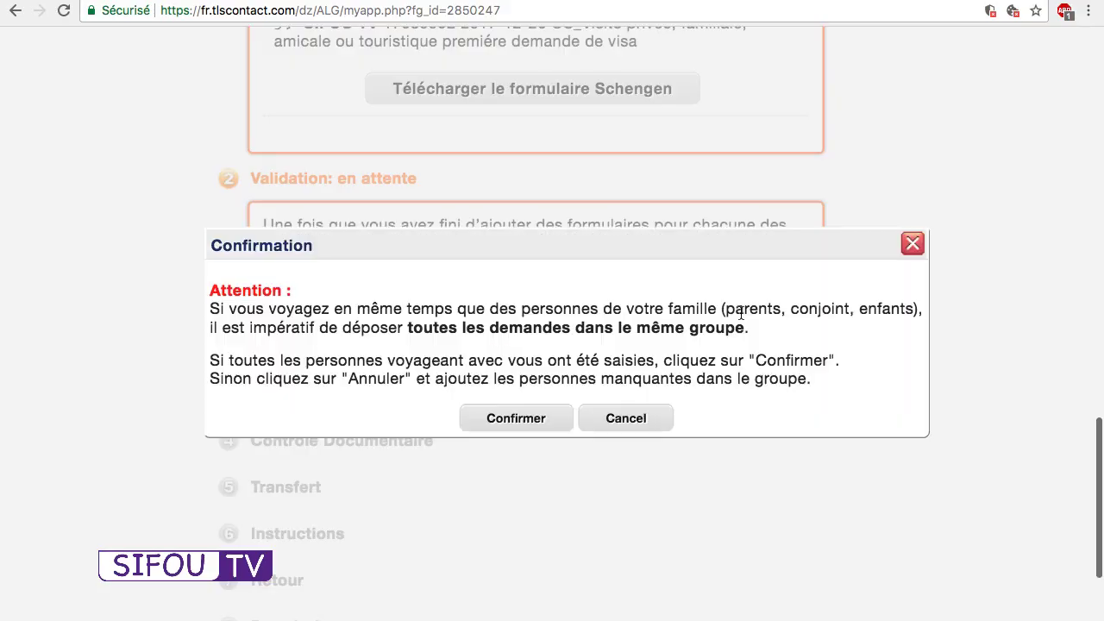
left_click(512, 424)
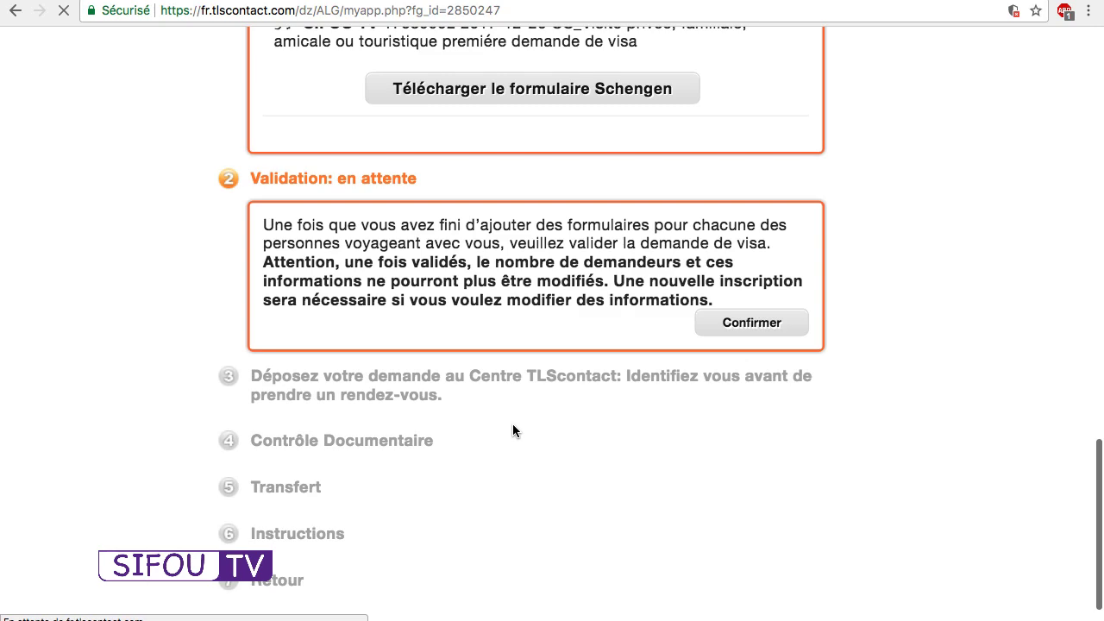
Scroll down to step 3 'Déposez votre demande au Centre TLScontact' and browse the Alger appointment dates.
scroll(512, 423, "down", 6)
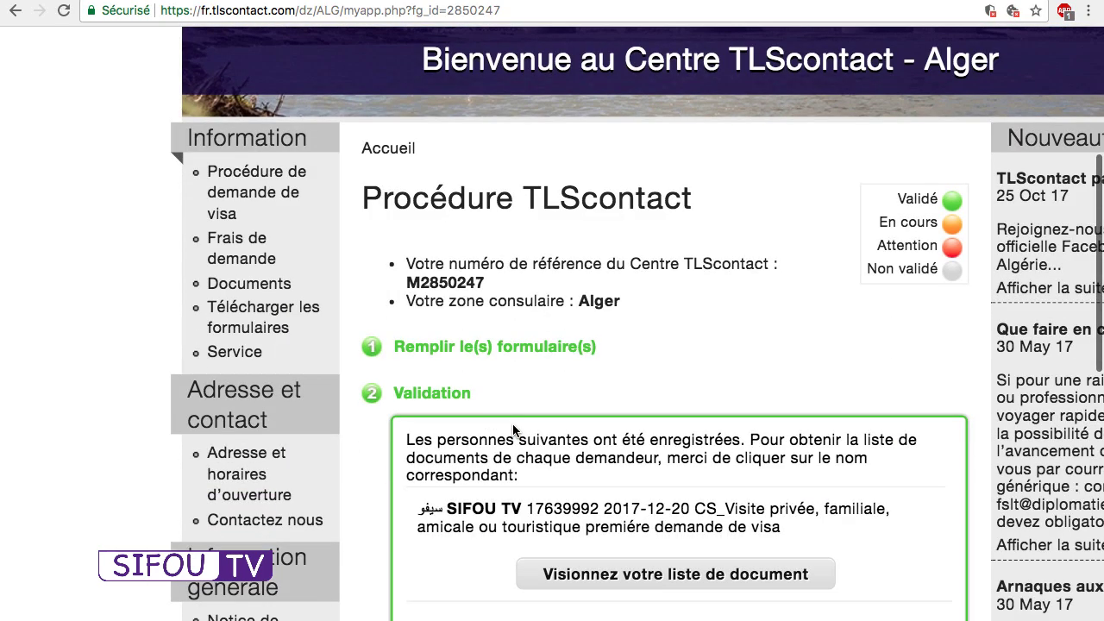
scroll(512, 424, "down", 2)
scroll(512, 430, "down", 5)
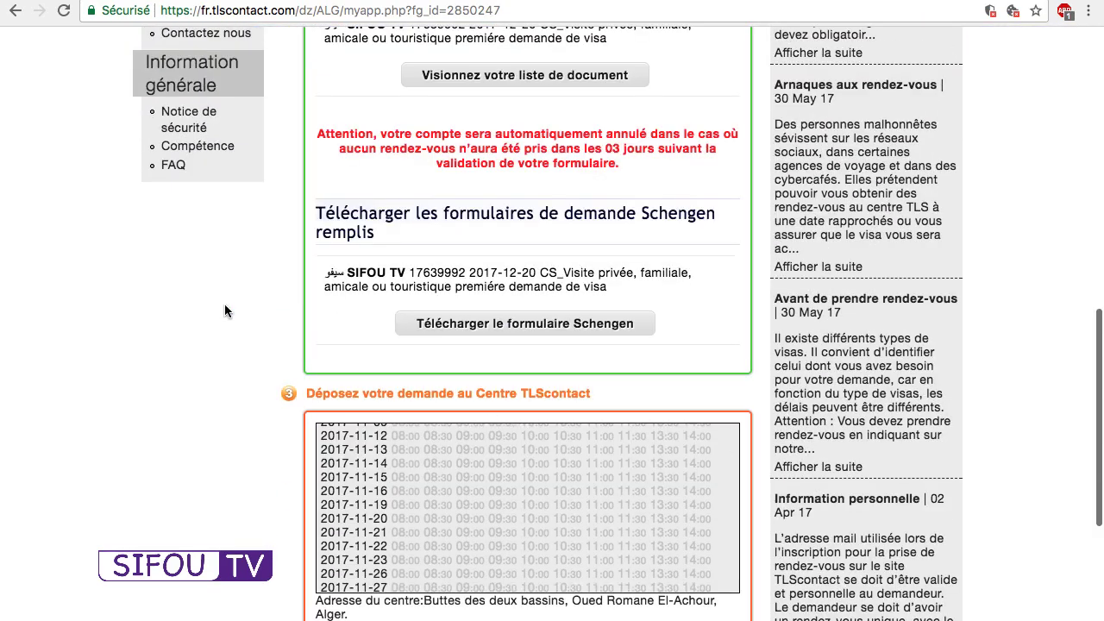
scroll(224, 303, "up", 3)
scroll(294, 308, "down", 4)
scroll(475, 287, "down", 2)
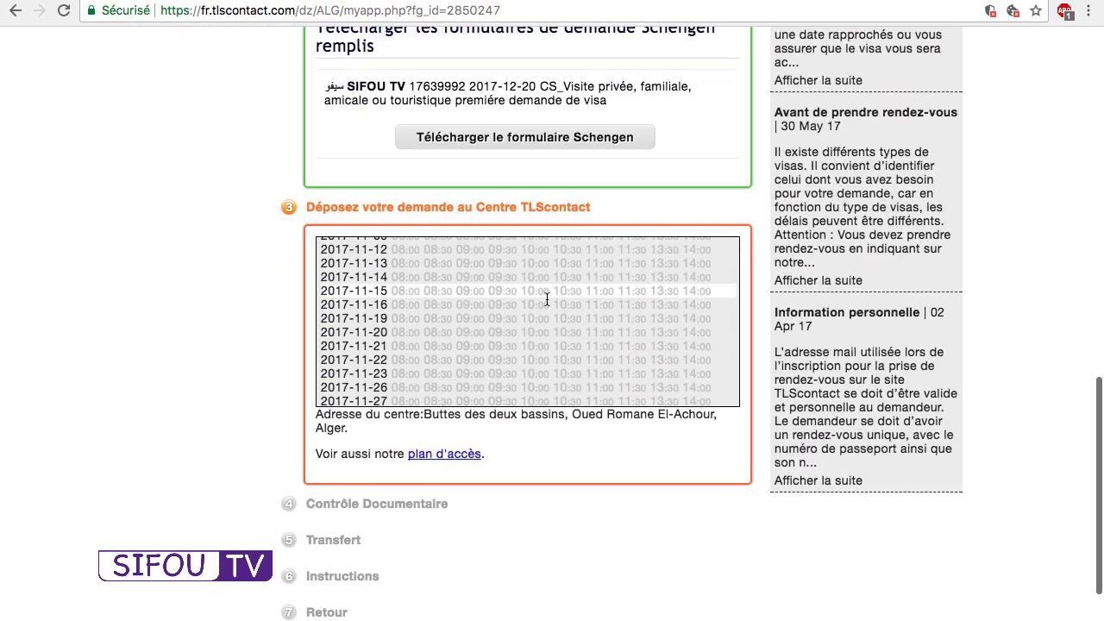
scroll(560, 304, "down", 20)
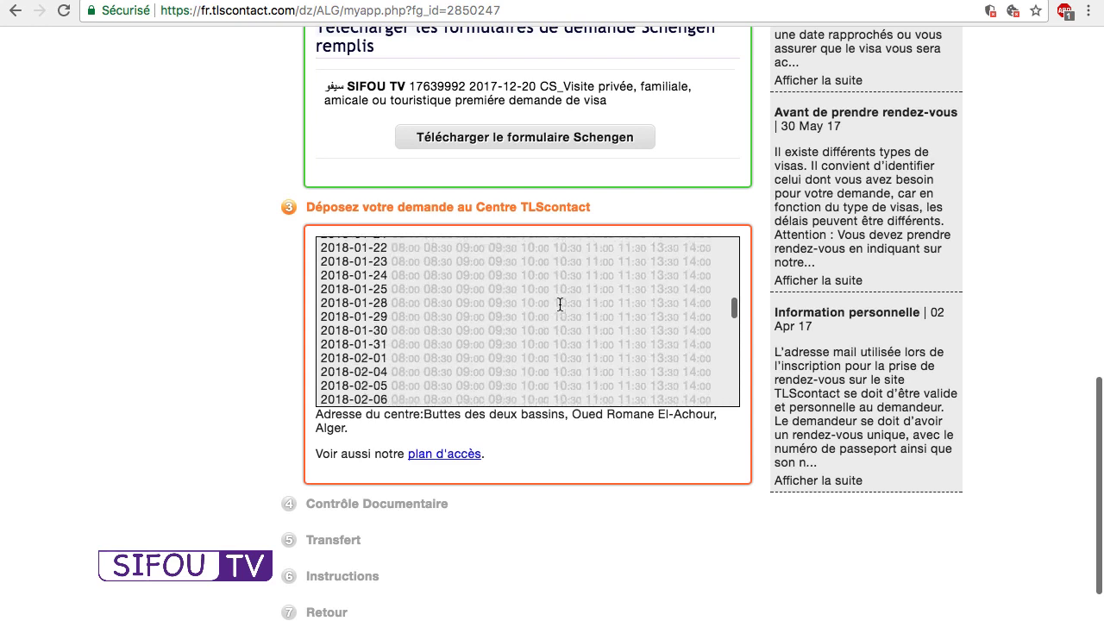
scroll(559, 304, "down", 20)
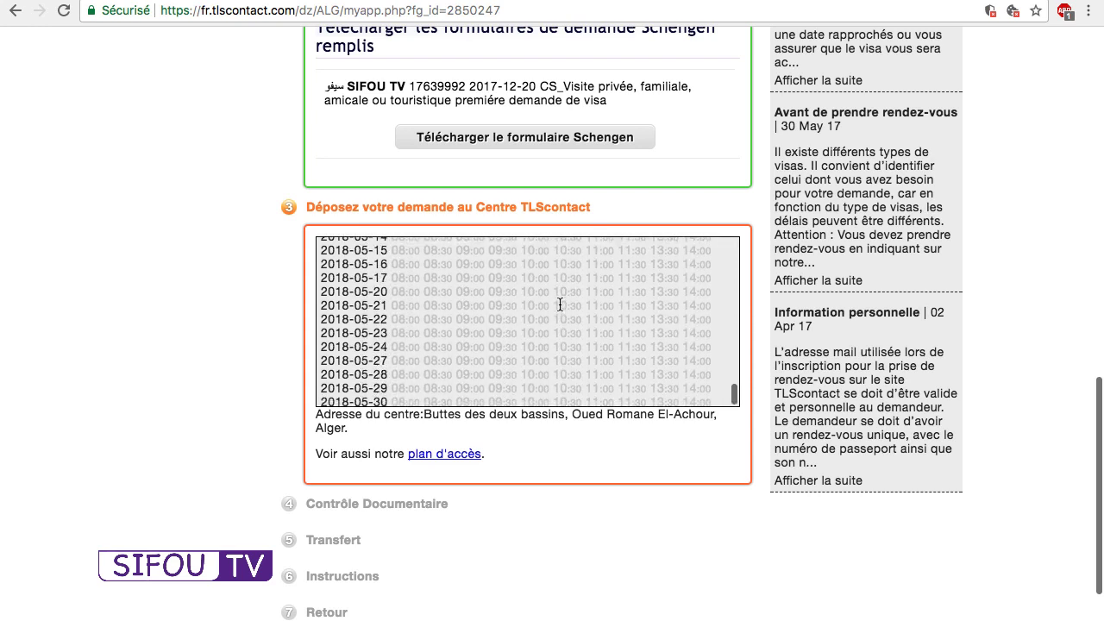
scroll(560, 304, "down", 2)
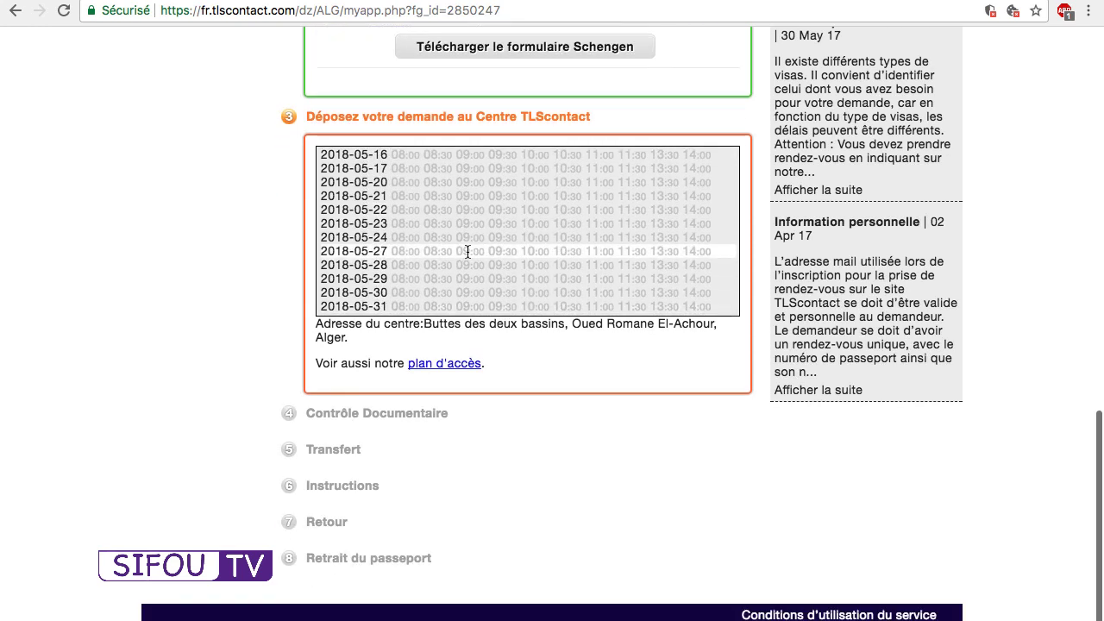
scroll(478, 247, "up", 15)
scroll(478, 247, "up", 20)
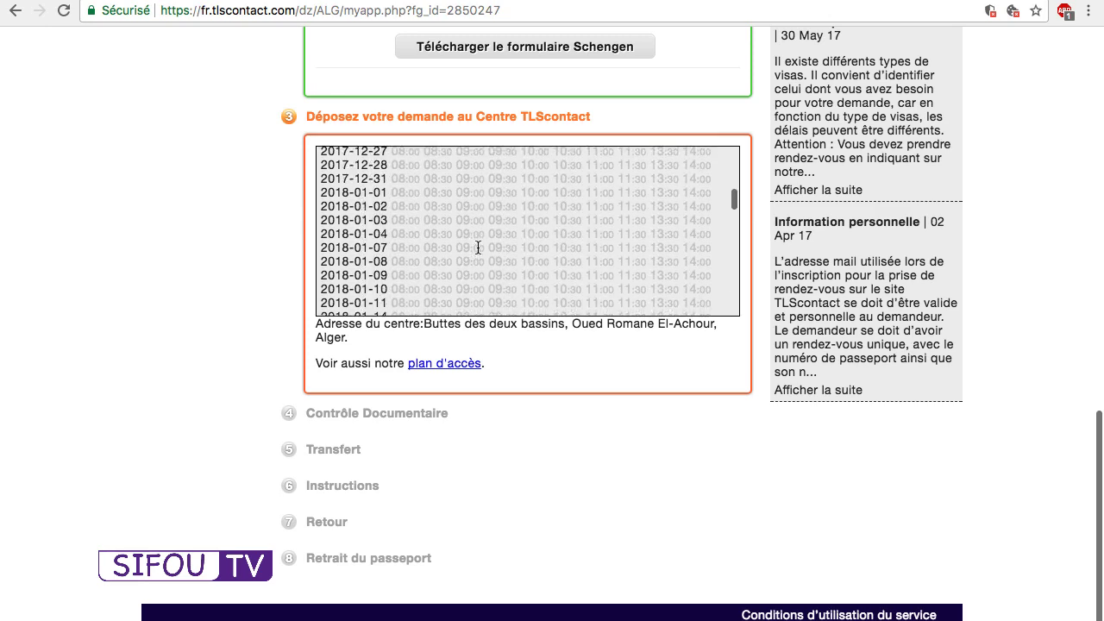
scroll(478, 264, "up", 2)
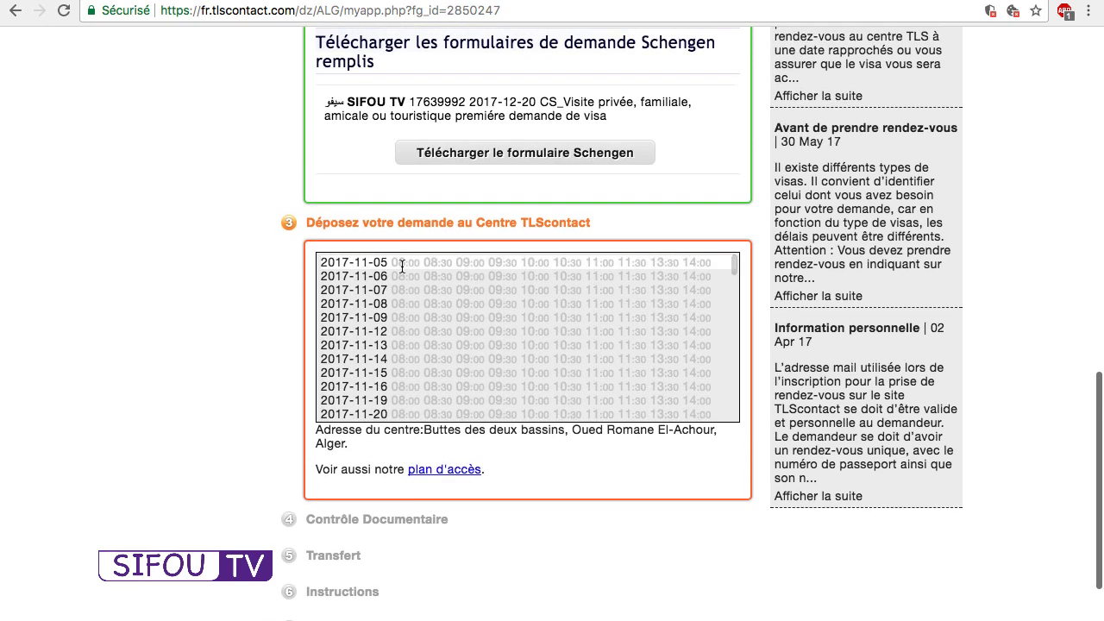
scroll(214, 324, "down", 3)
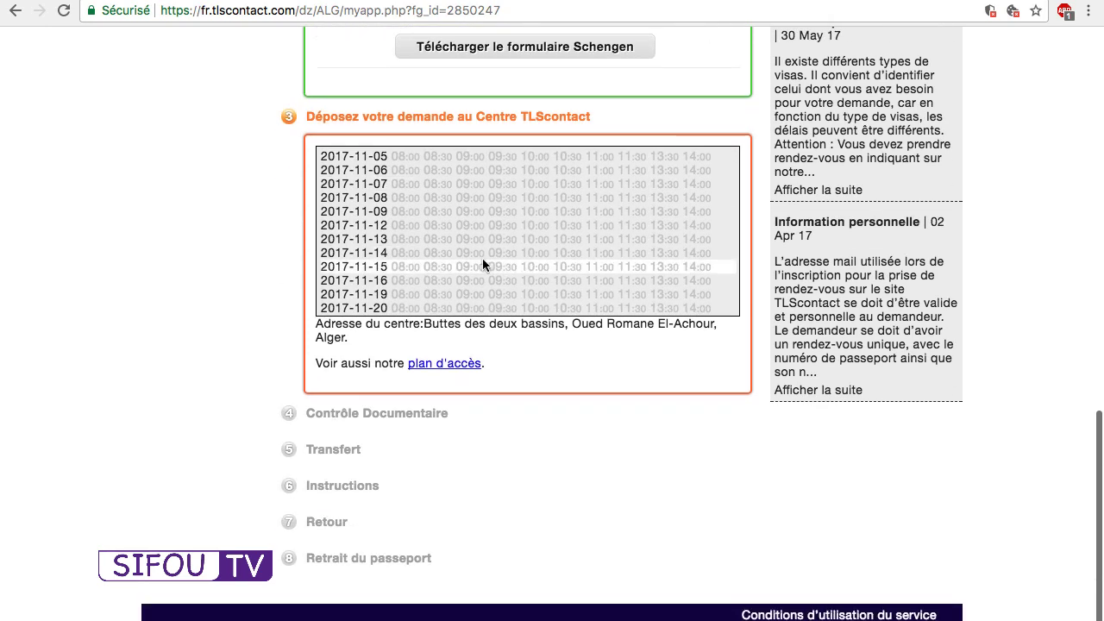
scroll(549, 284, "down", 15)
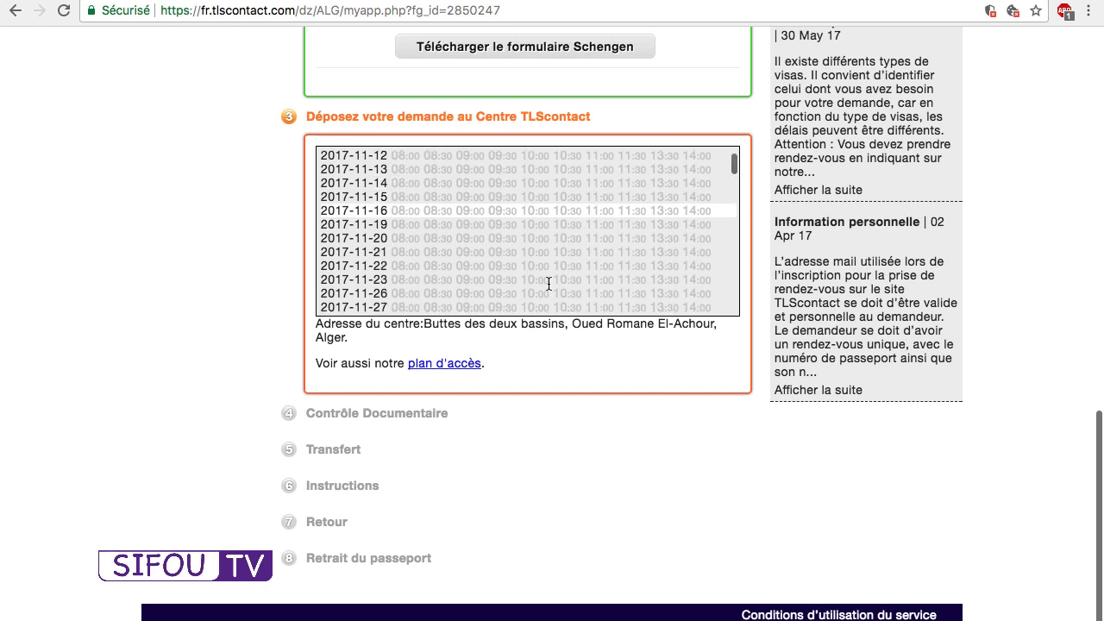
scroll(548, 283, "down", 18)
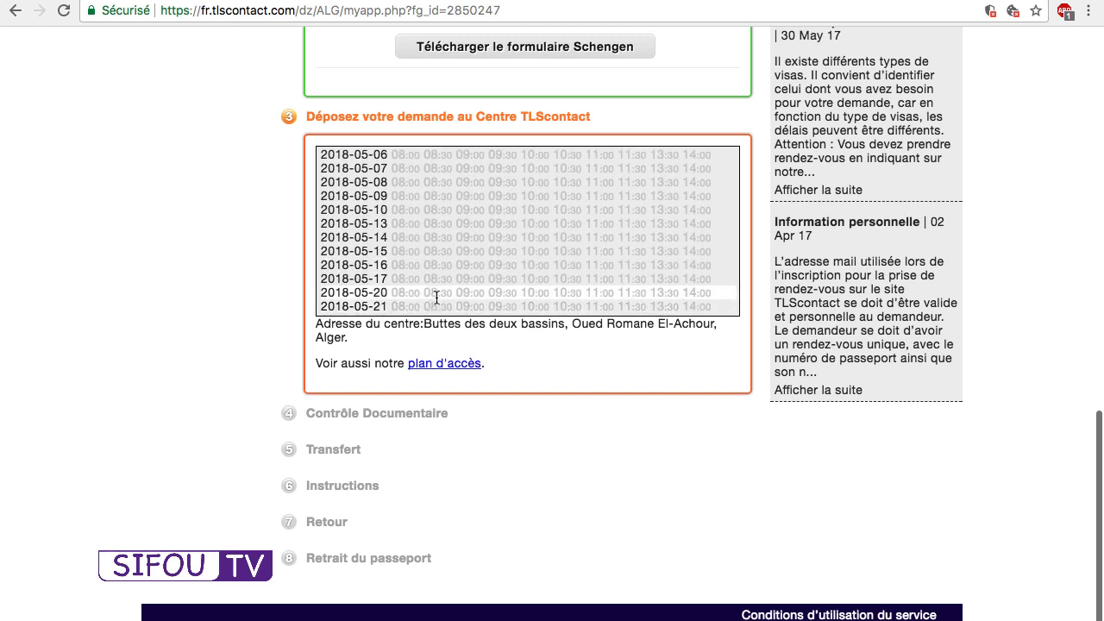
scroll(436, 297, "down", 3)
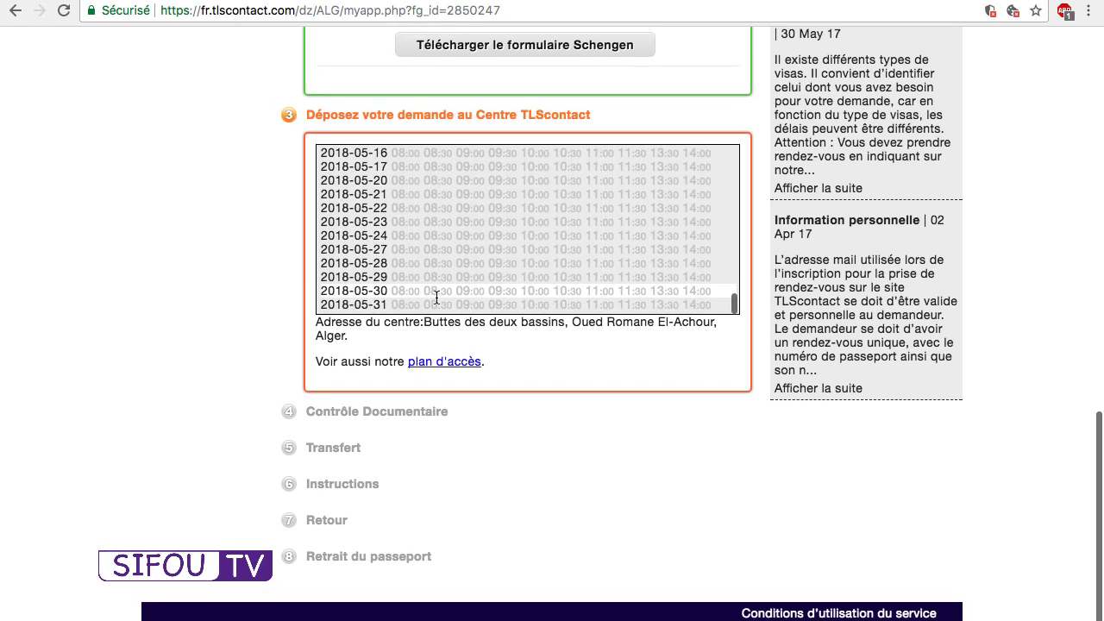
scroll(436, 298, "up", 15)
scroll(436, 298, "up", 15)
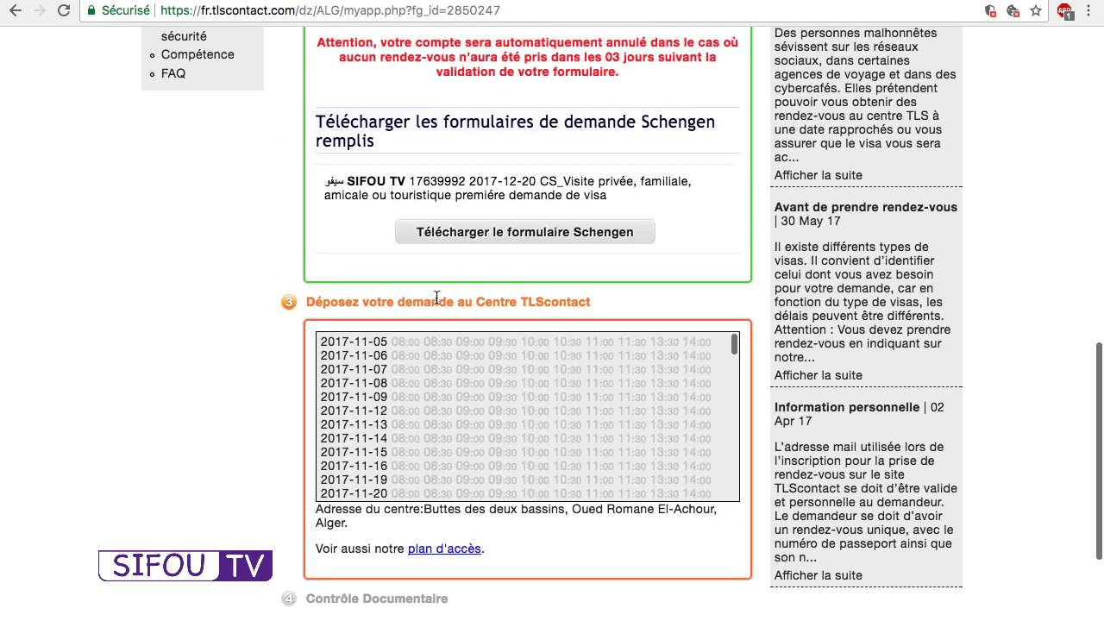
Highlight the appointment section heading while reviewing the 2017-11-05 to 2017-11-20 time slots.
triple_click(328, 306)
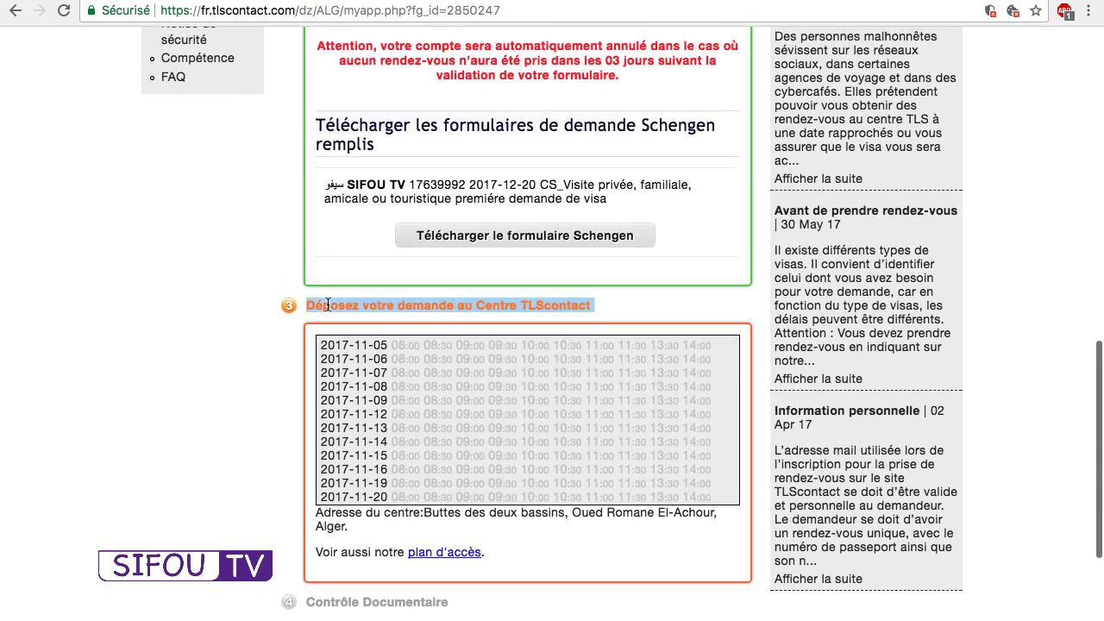
left_click(262, 338)
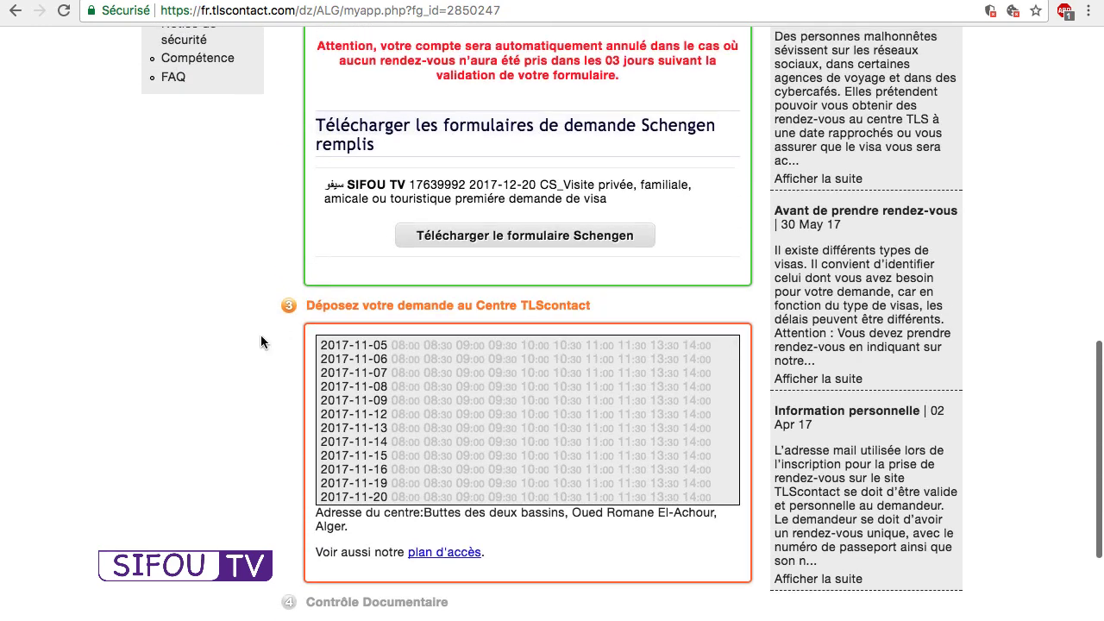
scroll(261, 341, "down", 2)
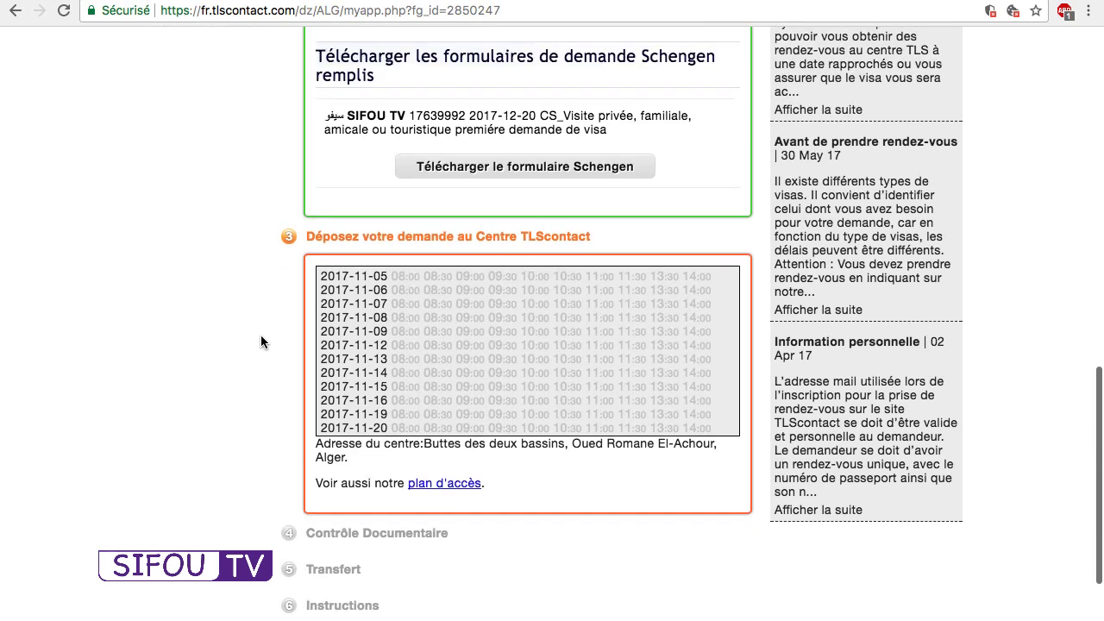
scroll(260, 342, "up", 2)
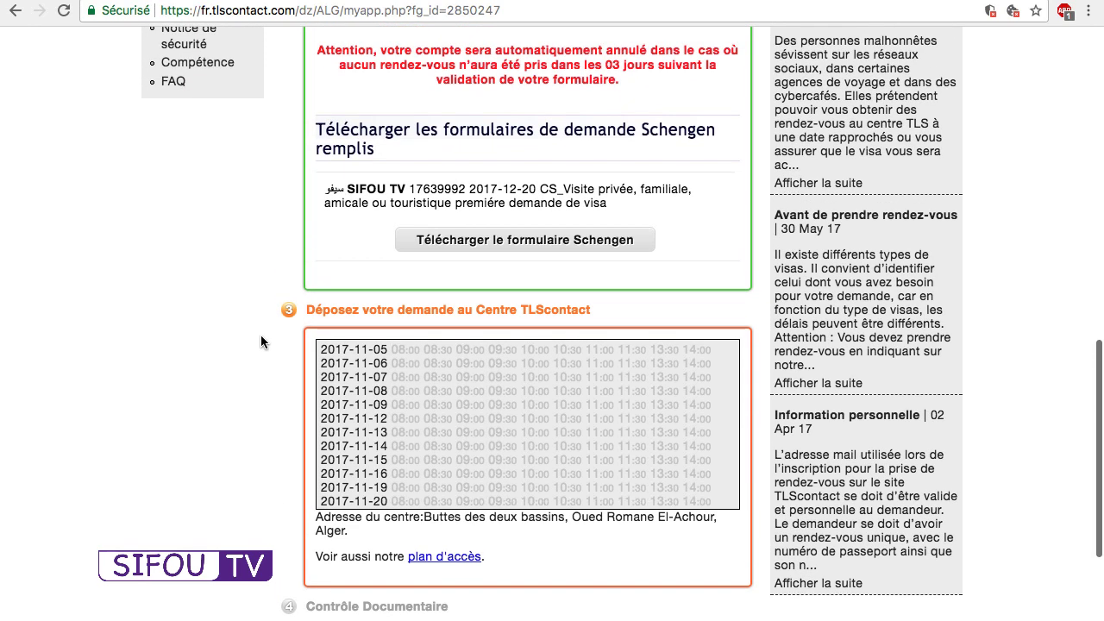
scroll(261, 342, "down", 1)
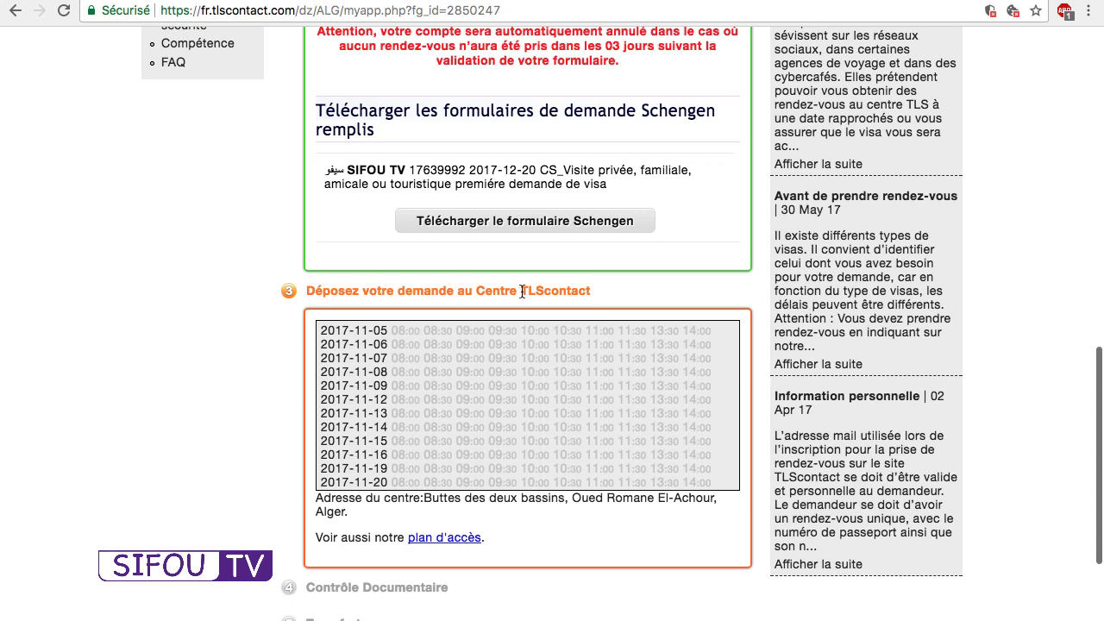
triple_click(522, 291)
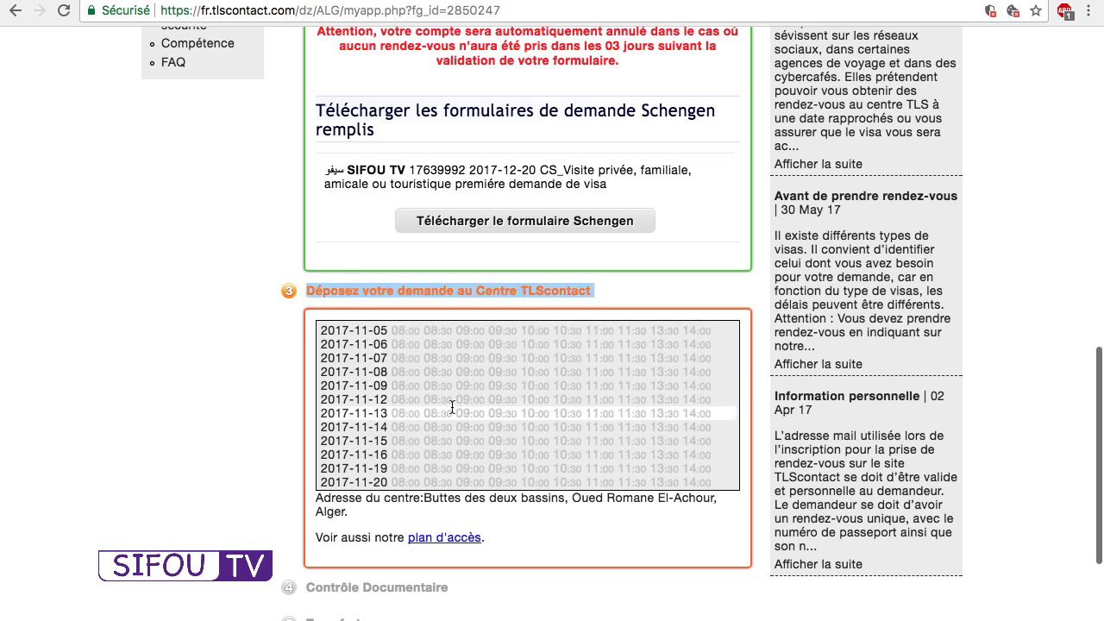
left_click(639, 294)
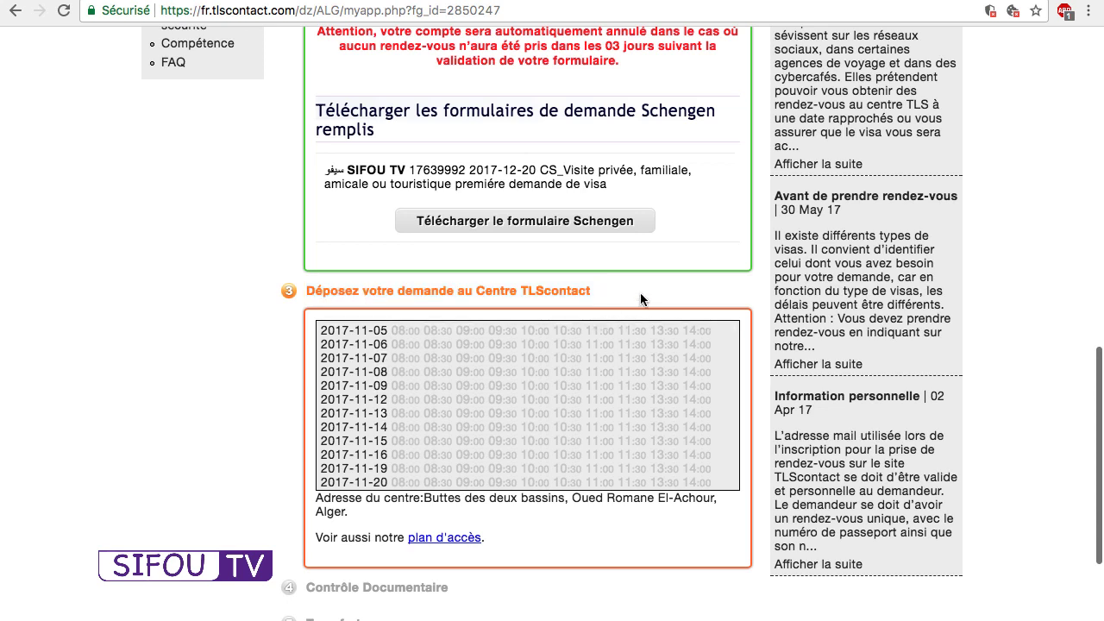